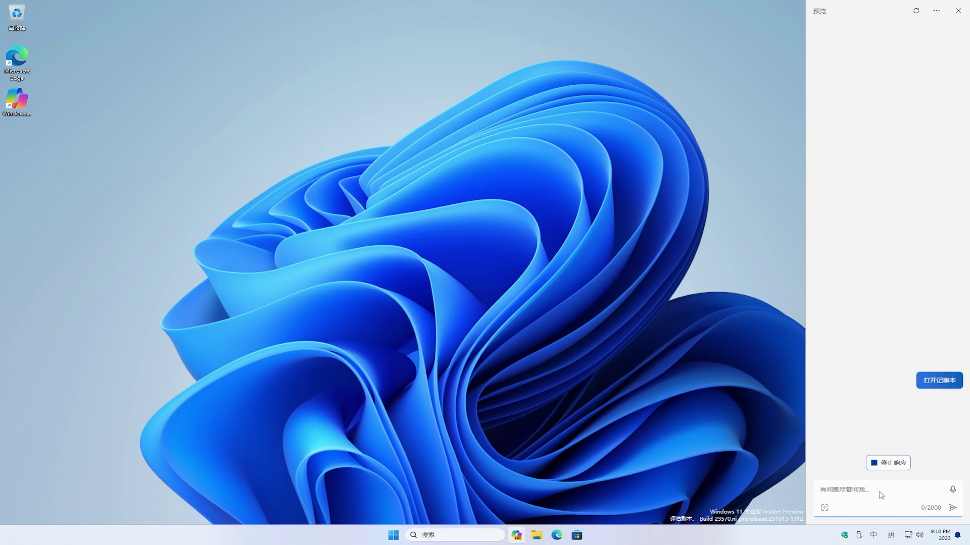
- Approve Copilot's offer to open 记事本, and have it turn on dark mode with the request "暗黑模式"
left_click(854, 435)
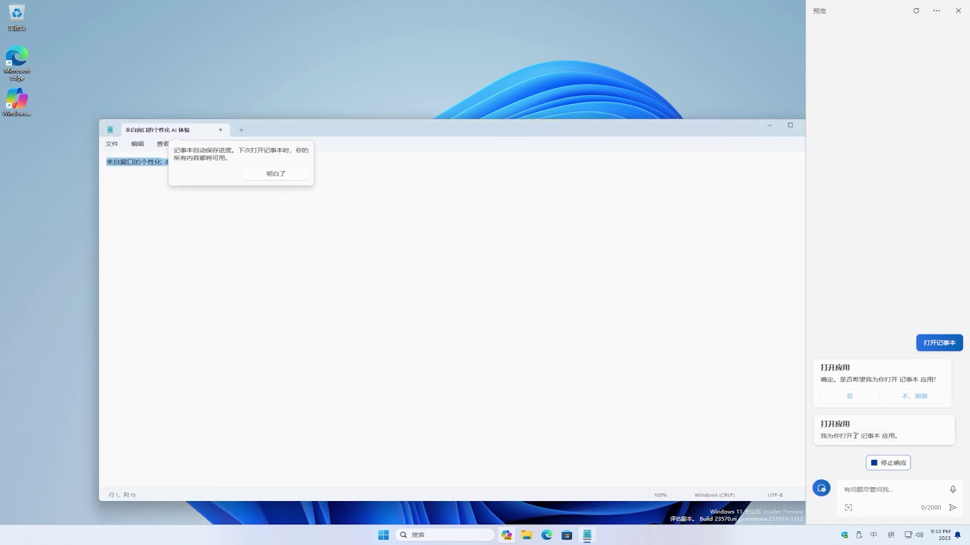
left_click(877, 495)
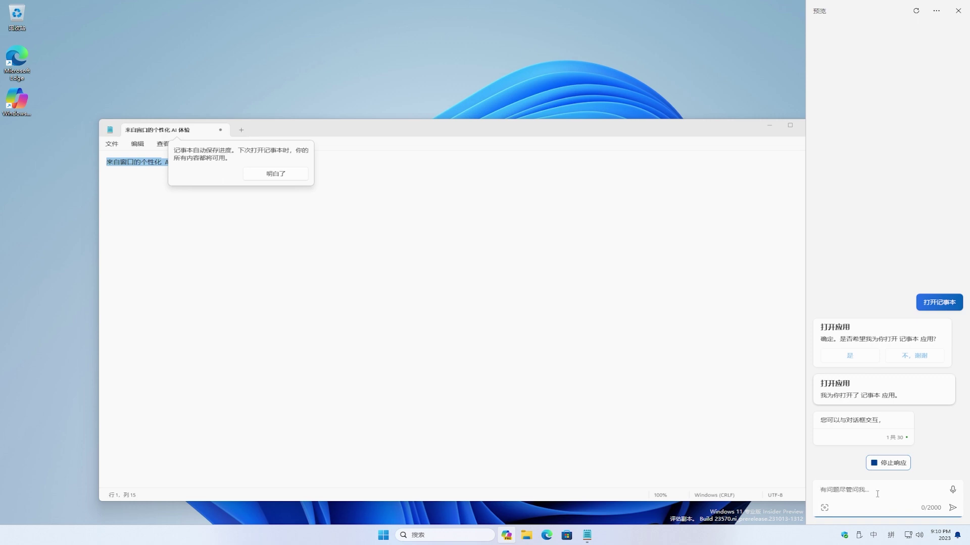
type("暗黑模式")
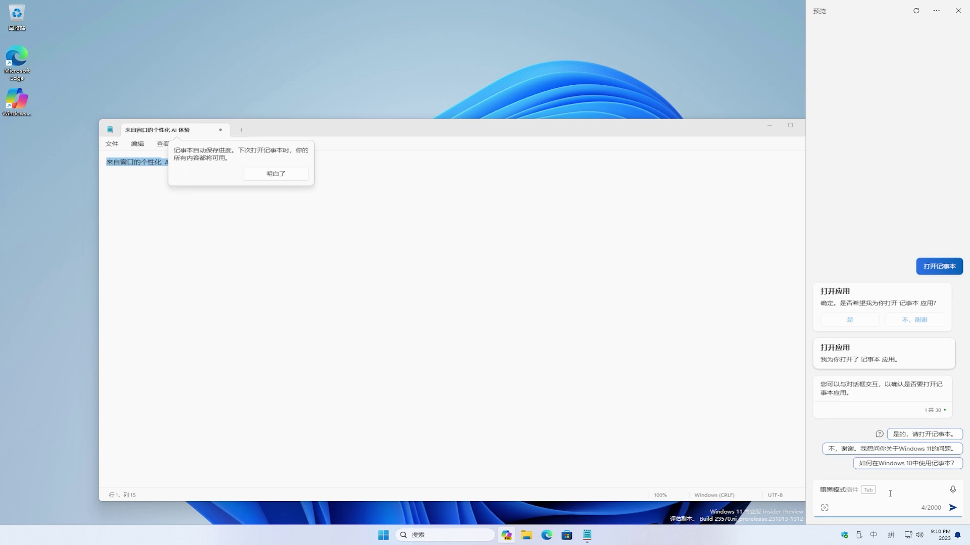
key("Return")
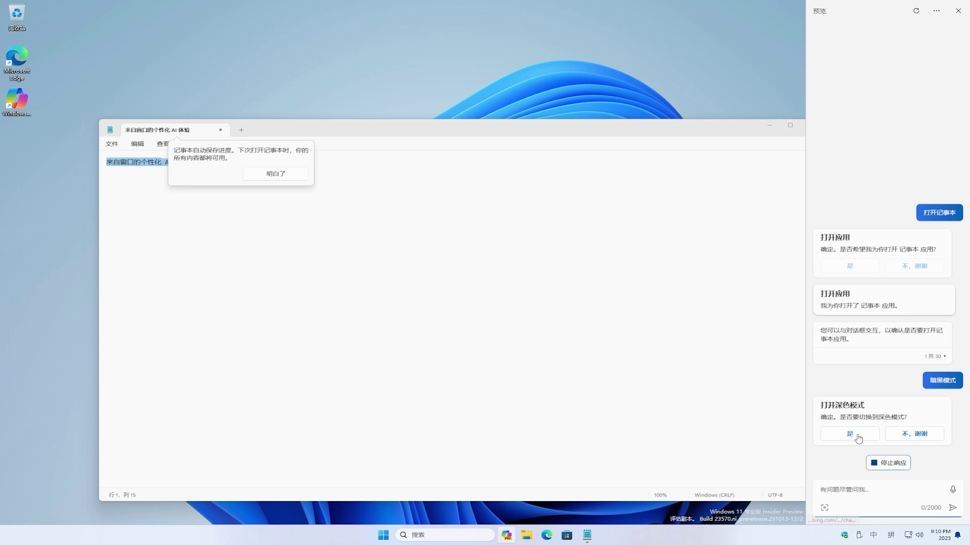
left_click(857, 435)
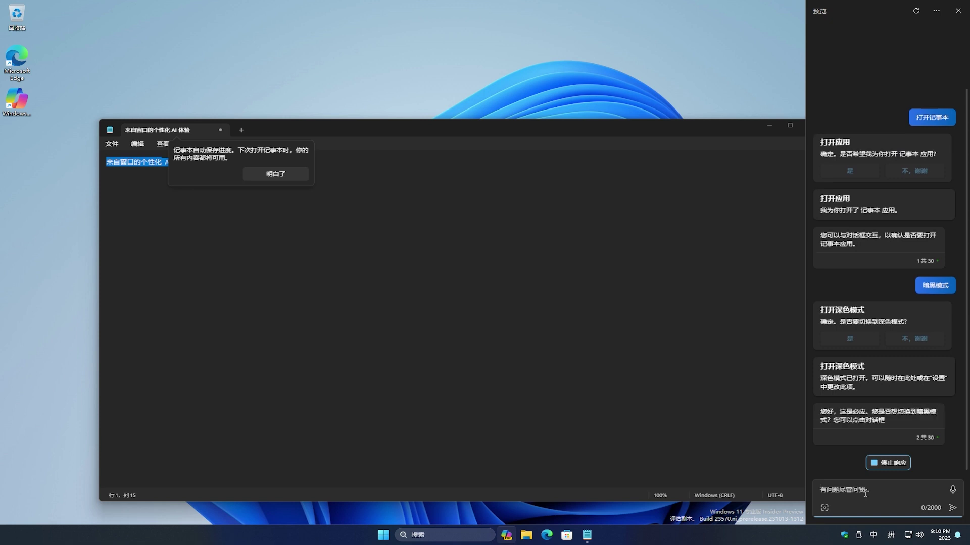
- Ask Copilot to open the system settings with "打开系统设置" and approve its offer to open 设置
type("d")
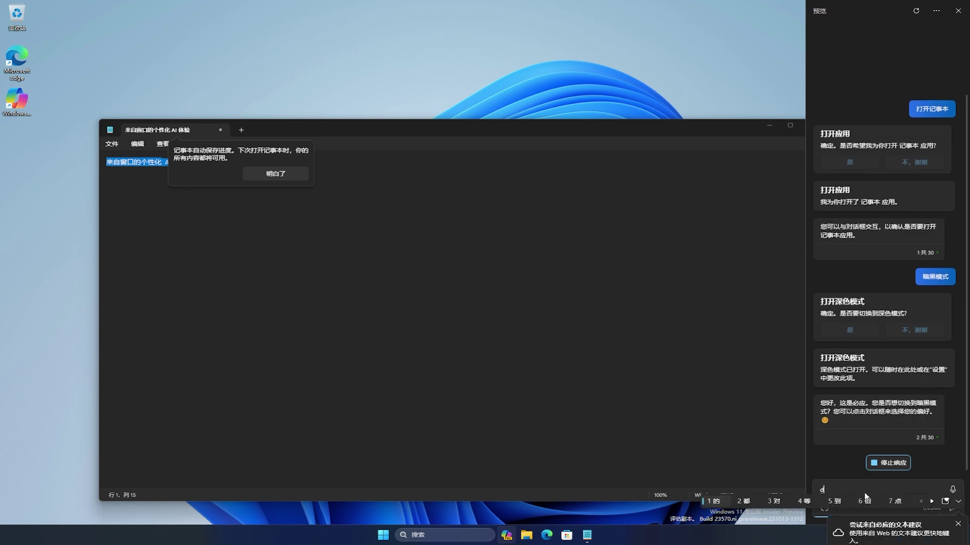
type("akaixitongshezhi")
key("space")
key("Return")
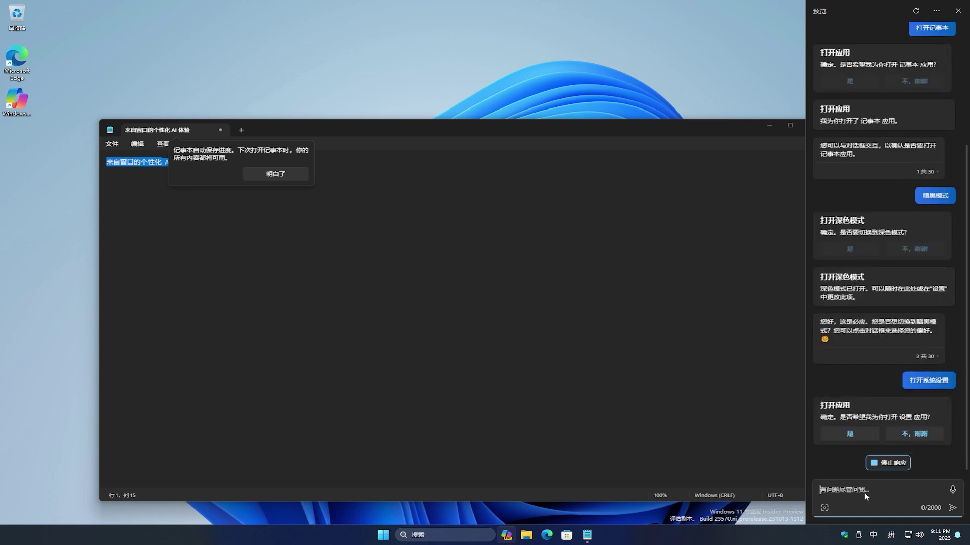
left_click(857, 438)
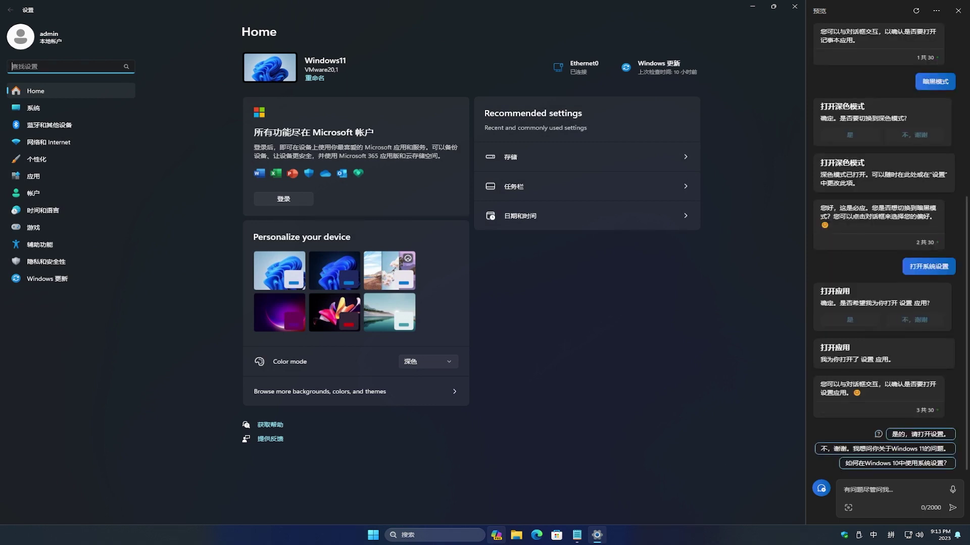
- Request "专注模式" from Copilot and approve starting a 30-minute focus session
left_click(890, 495)
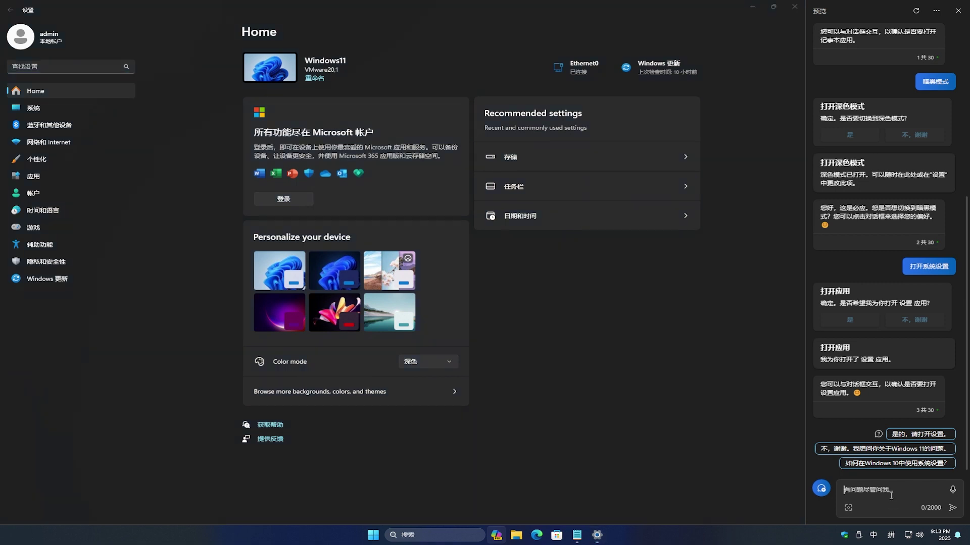
type("zh")
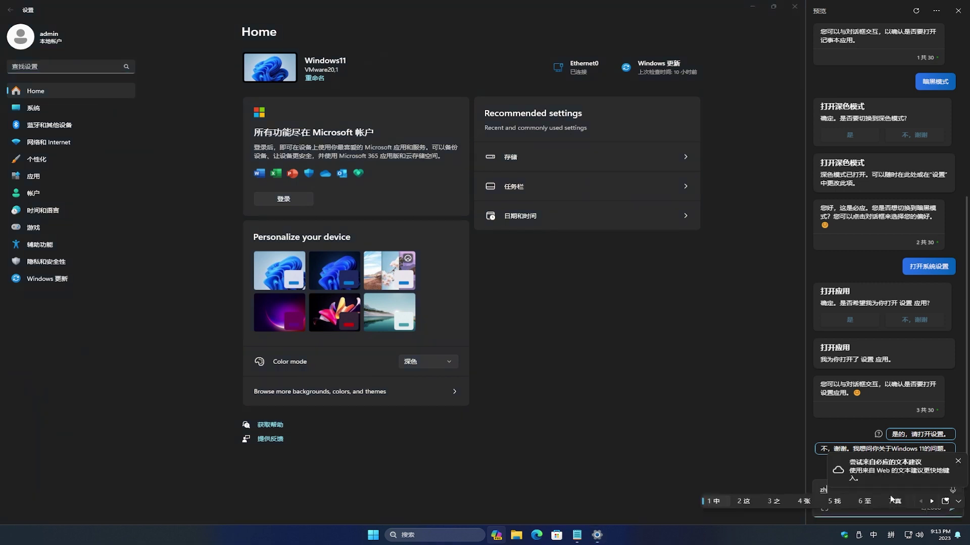
type("uanzhumoshi")
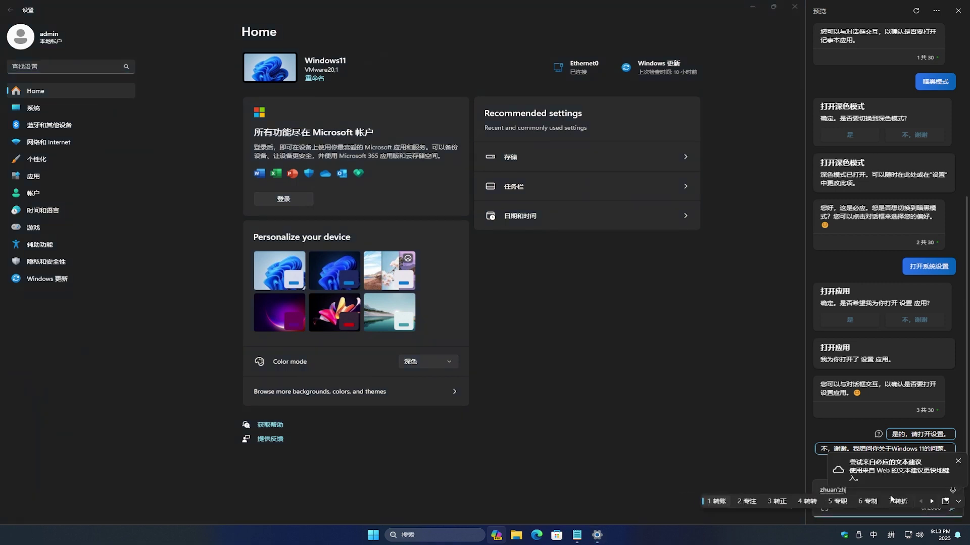
key("space")
key("Return")
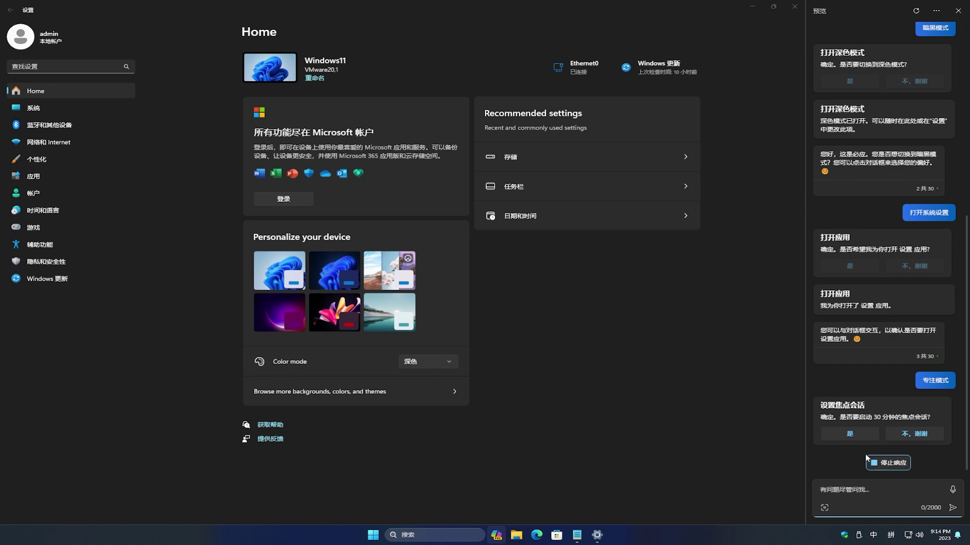
left_click(851, 434)
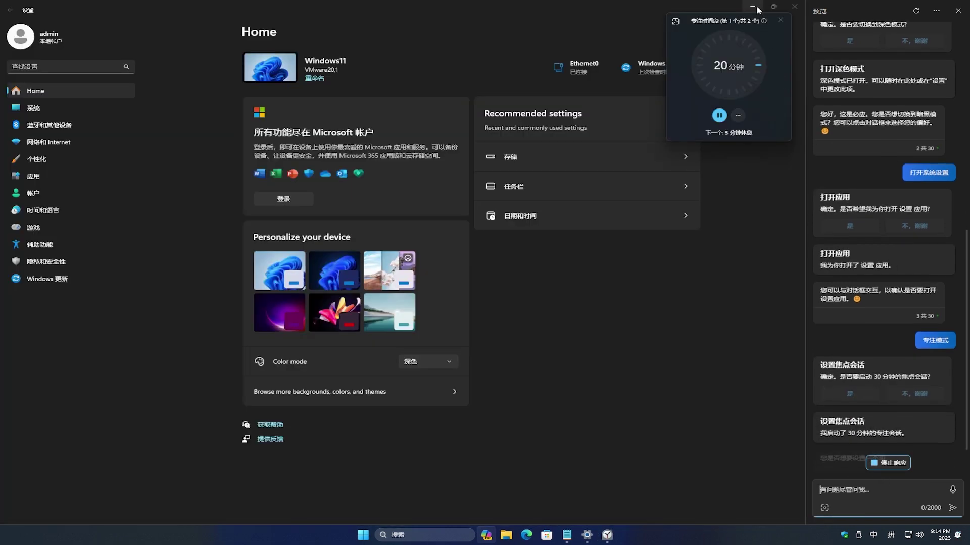
- Minimize the 设置 and 记事本 windows and move the focus timer to the other side of the desktop
left_click(794, 6)
left_click_drag(733, 20, 143, 211)
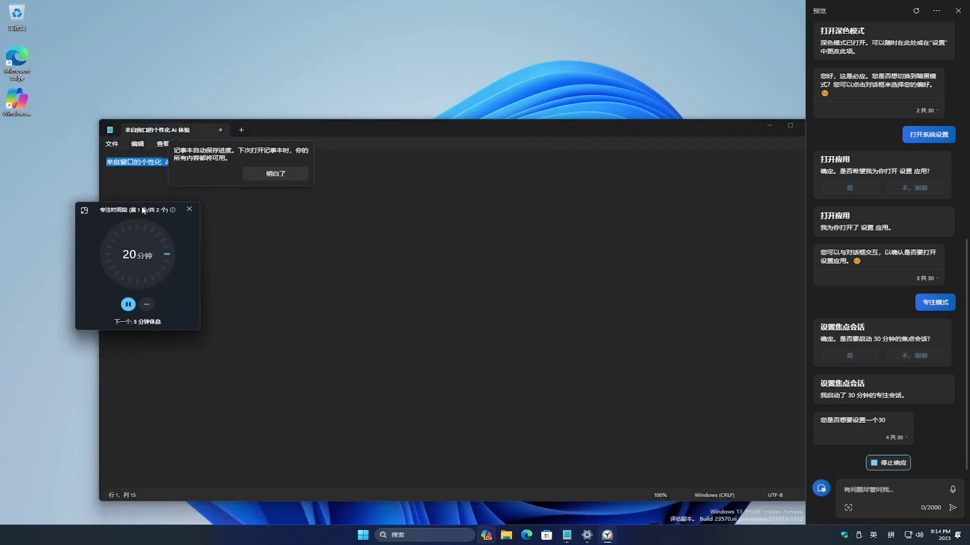
left_click(771, 128)
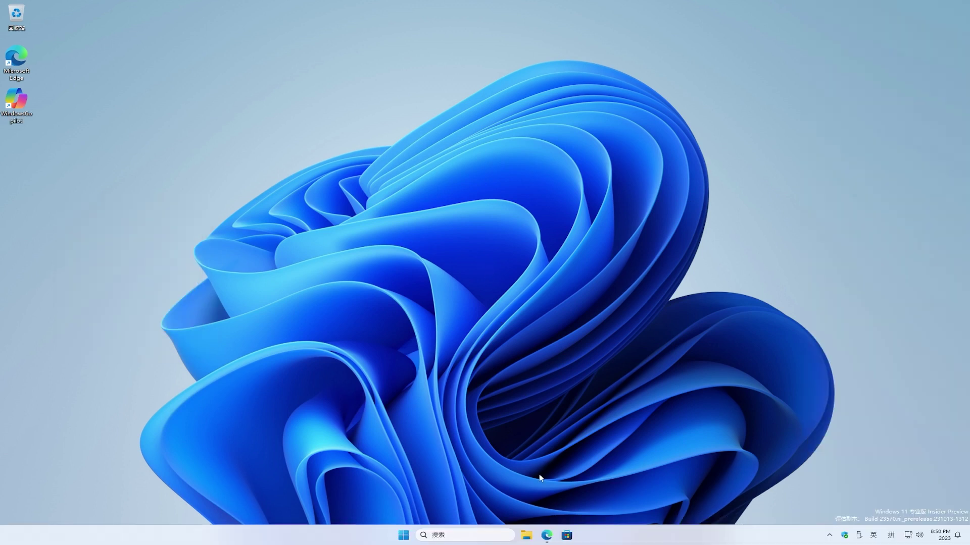
- Launch the installer for the Microsoft.ScreenSketch_2022.2309.16.0 package from the 文档 folder
left_click(526, 536)
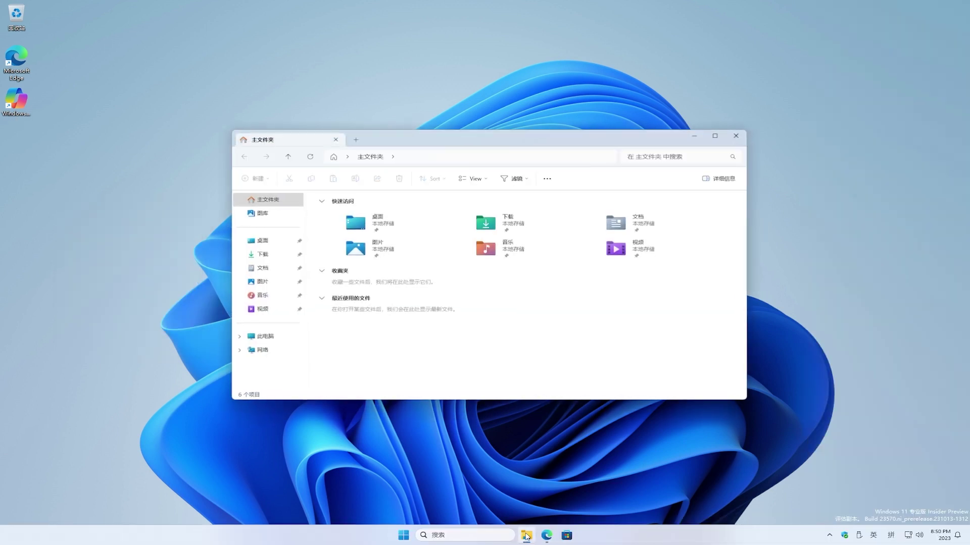
left_click(268, 273)
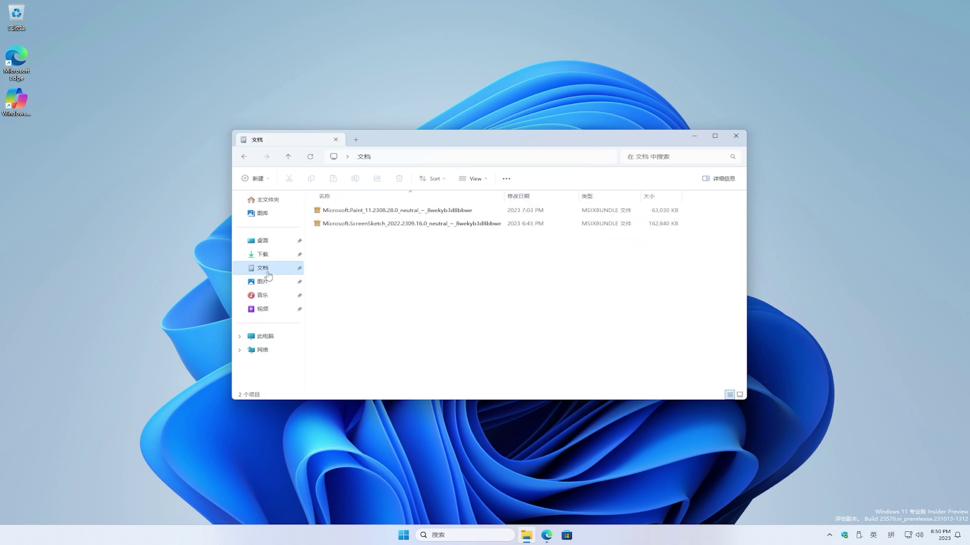
left_click(411, 223)
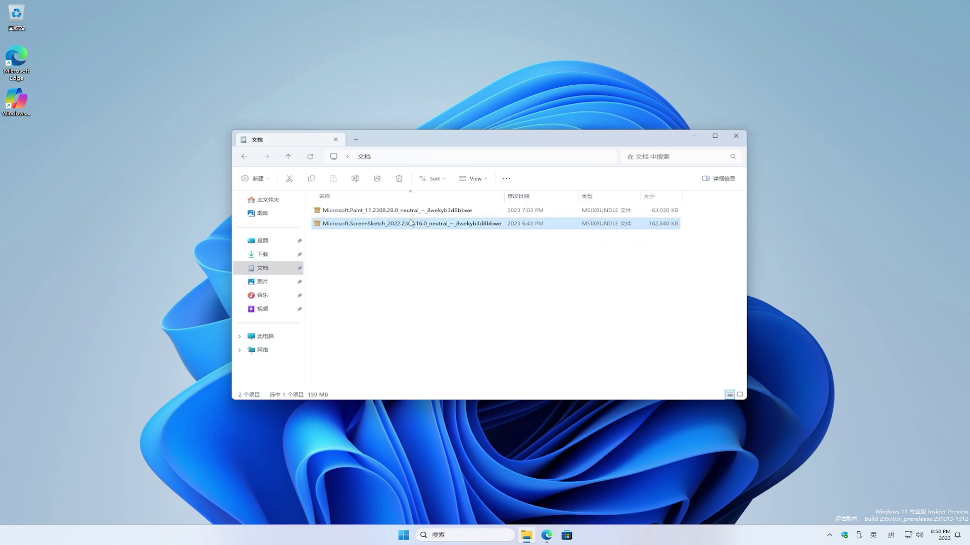
double_click(411, 223)
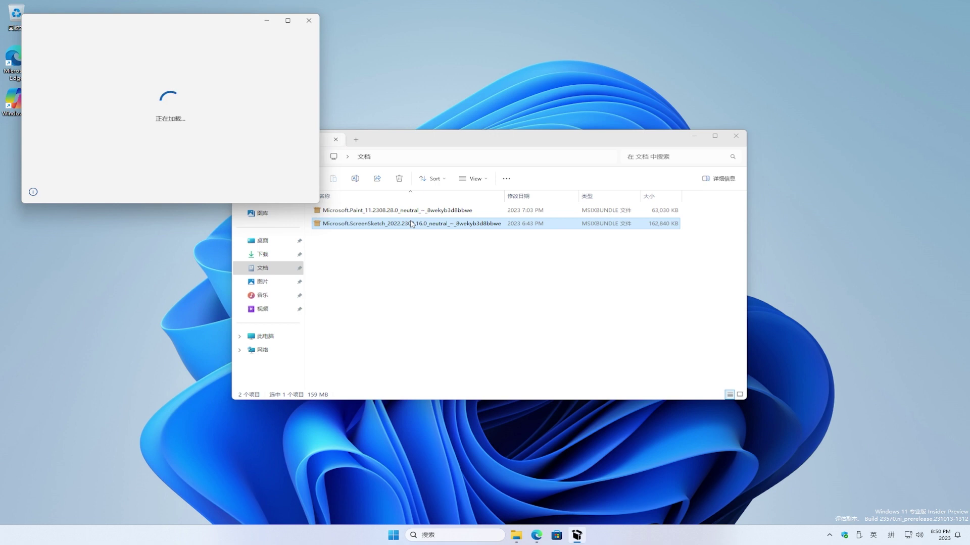
- Reinstall Snipping Tool, close its installer, and place the opened 截图工具 window in the middle of the desktop
left_click(701, 137)
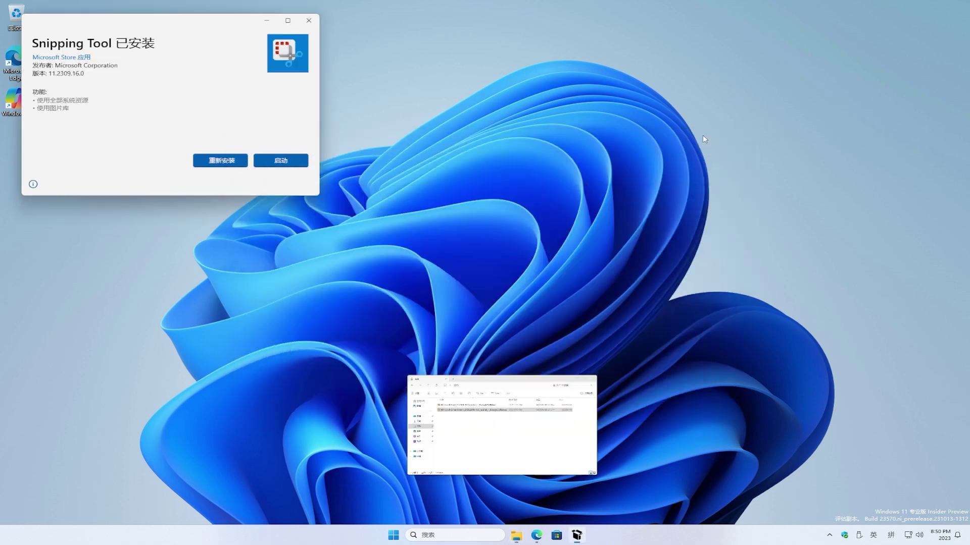
left_click_drag(236, 20, 540, 167)
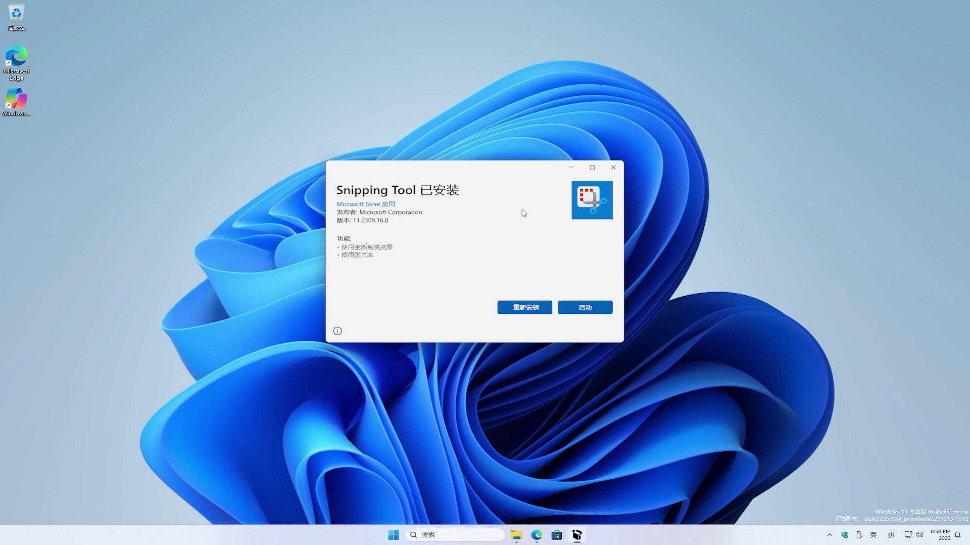
left_click(525, 306)
left_click(416, 278)
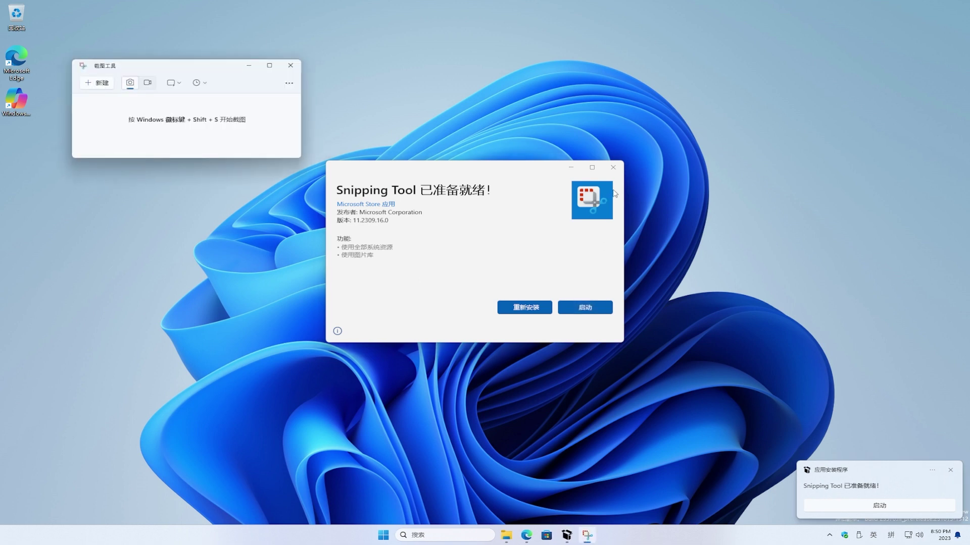
left_click(613, 167)
left_click_drag(220, 69, 501, 228)
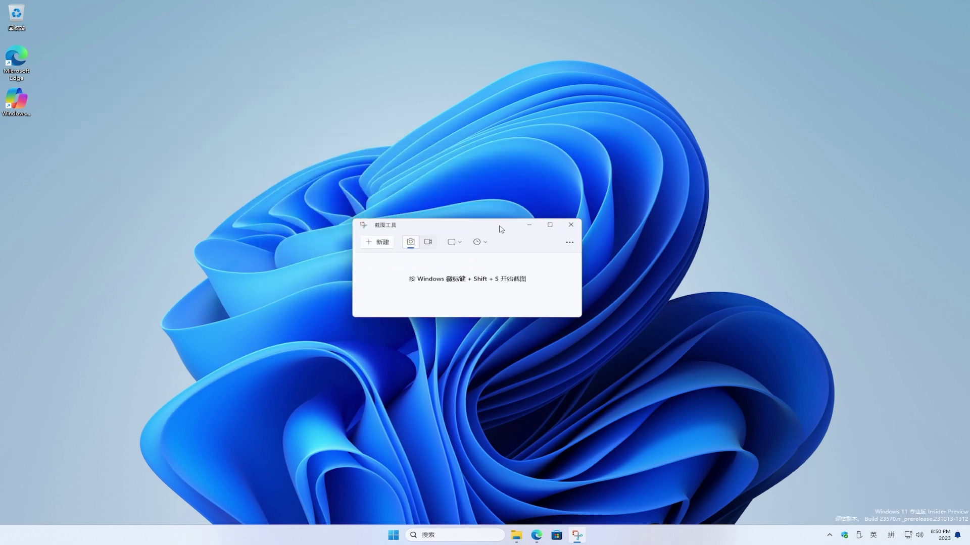
- Open the default app settings for 屏幕截图 in the Windows settings
left_click(393, 536)
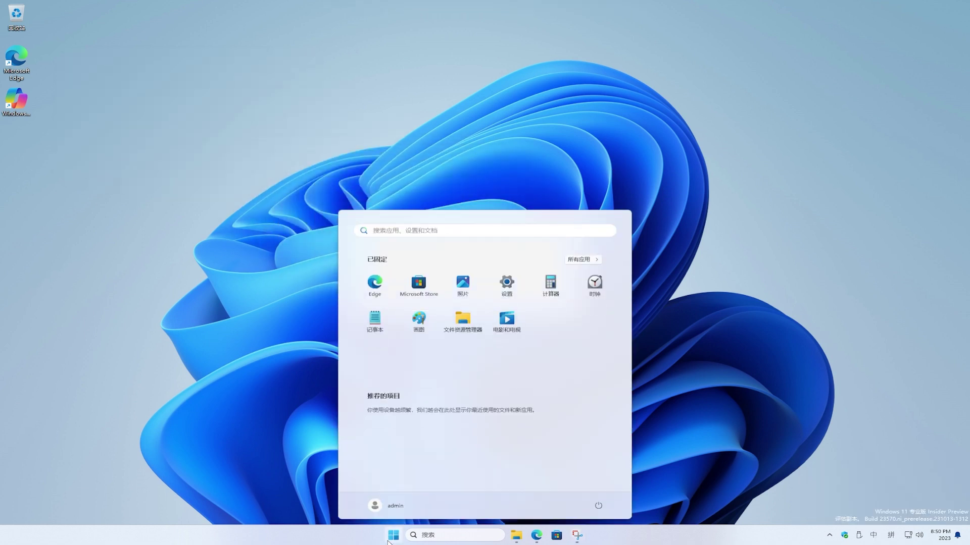
left_click(508, 283)
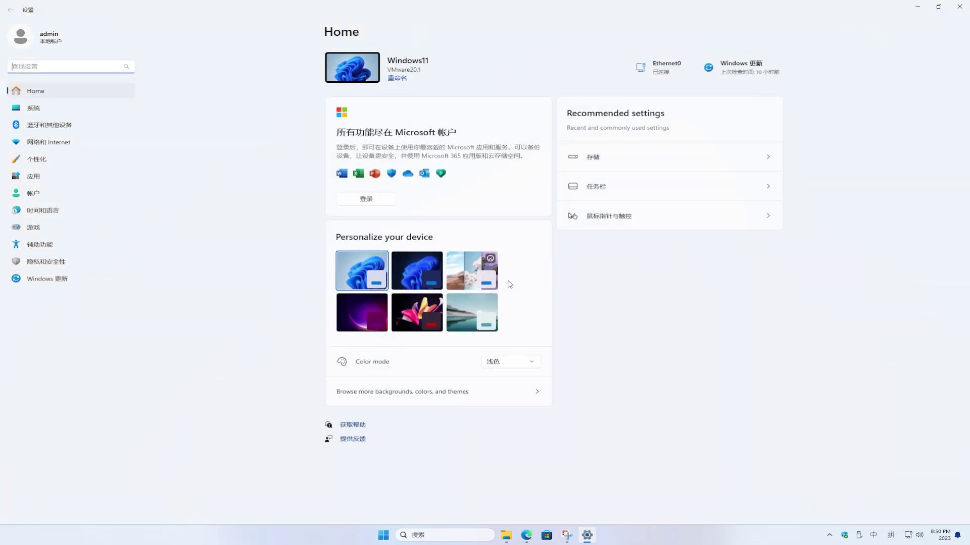
left_click(42, 183)
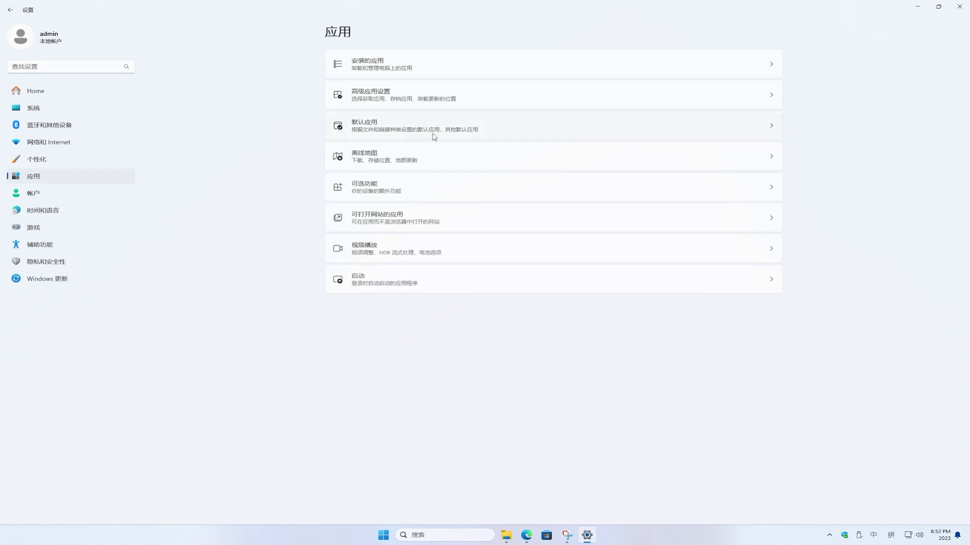
left_click(504, 127)
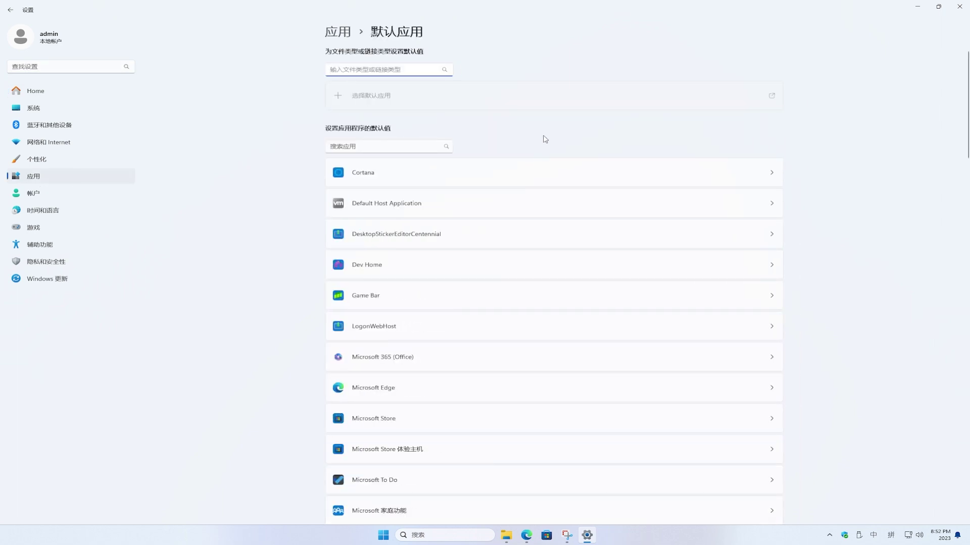
scroll(614, 179, "down", 5)
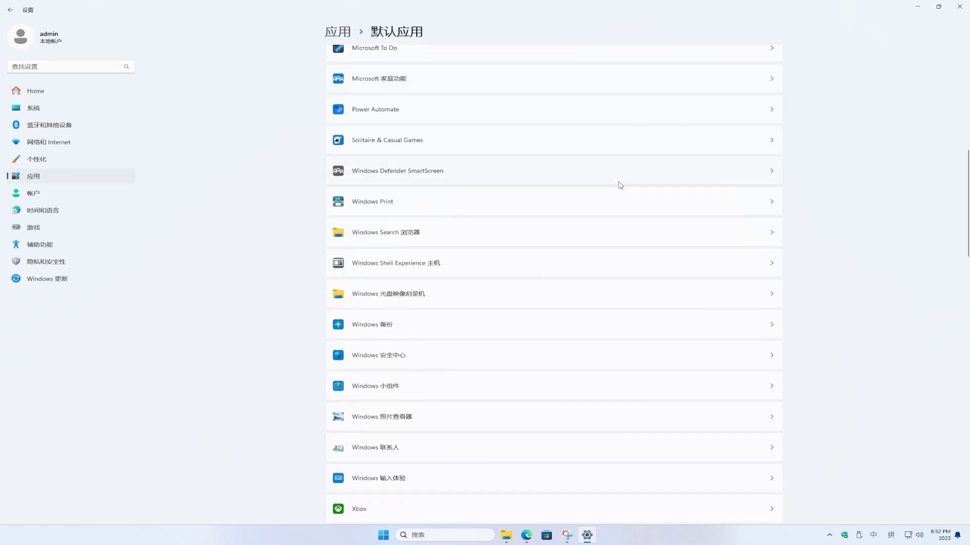
scroll(629, 186, "down", 10)
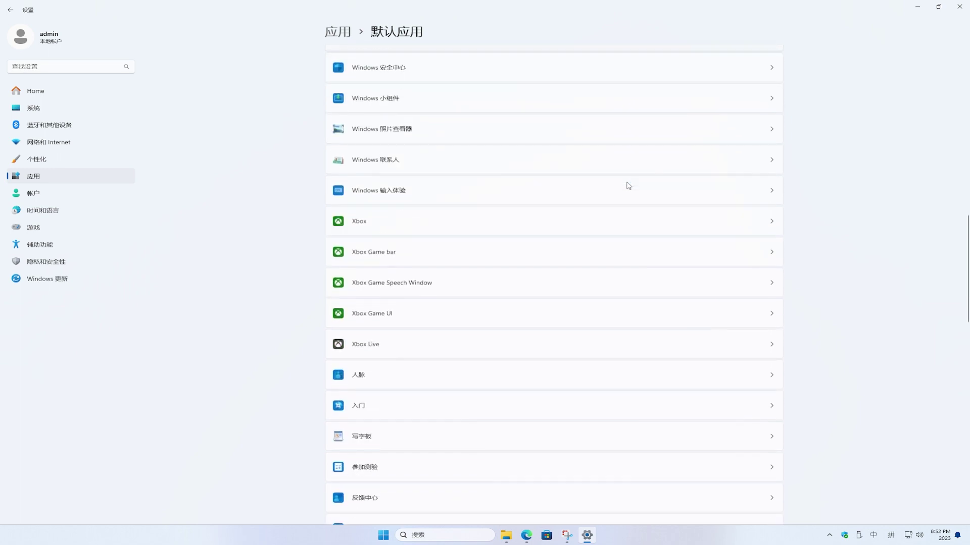
scroll(629, 186, "down", 4)
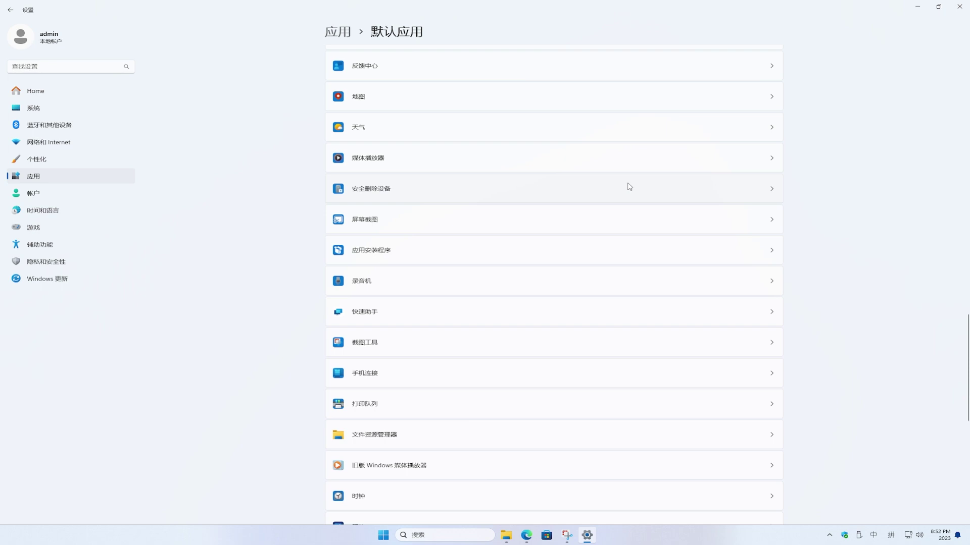
left_click(621, 220)
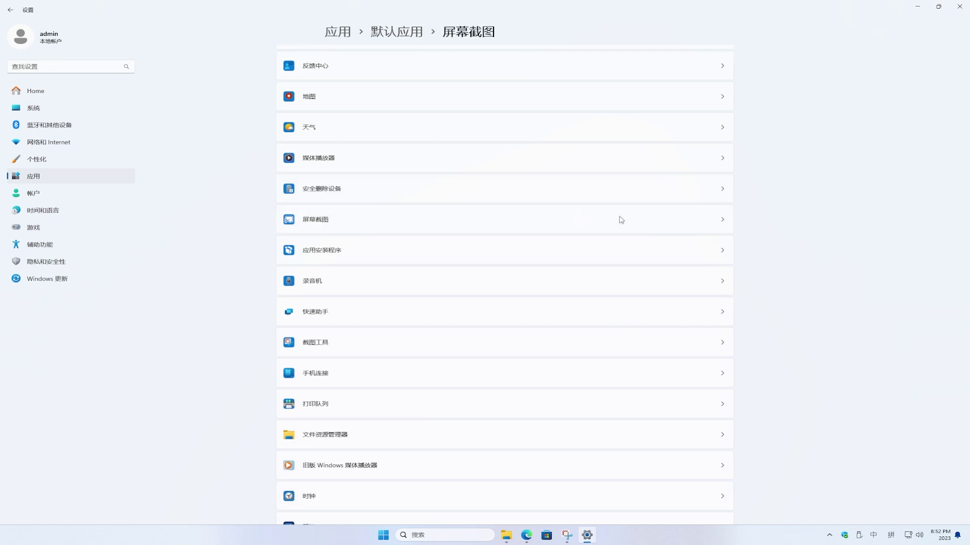
- Set 屏幕截图 as the default app for MS-SCREENCLIP links and minimize the settings window
left_click(604, 86)
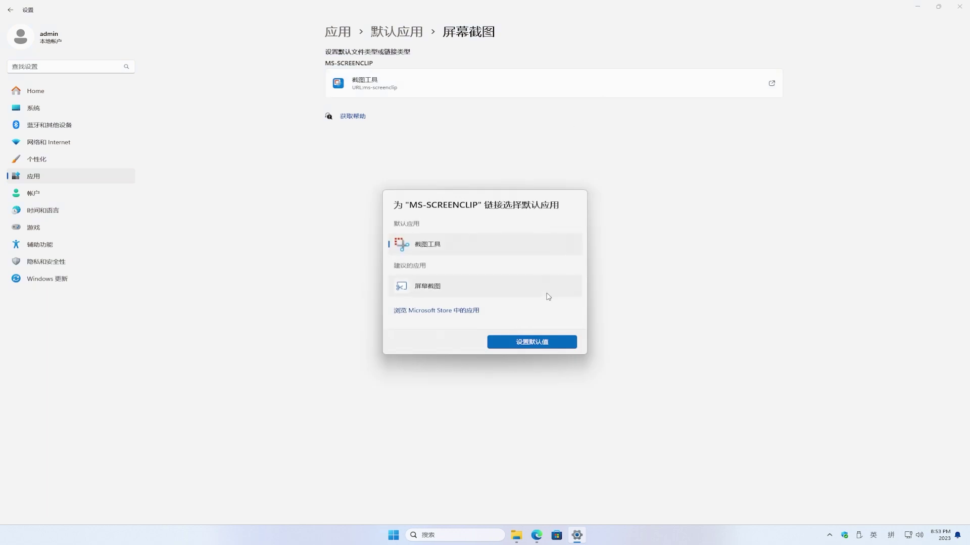
left_click(549, 294)
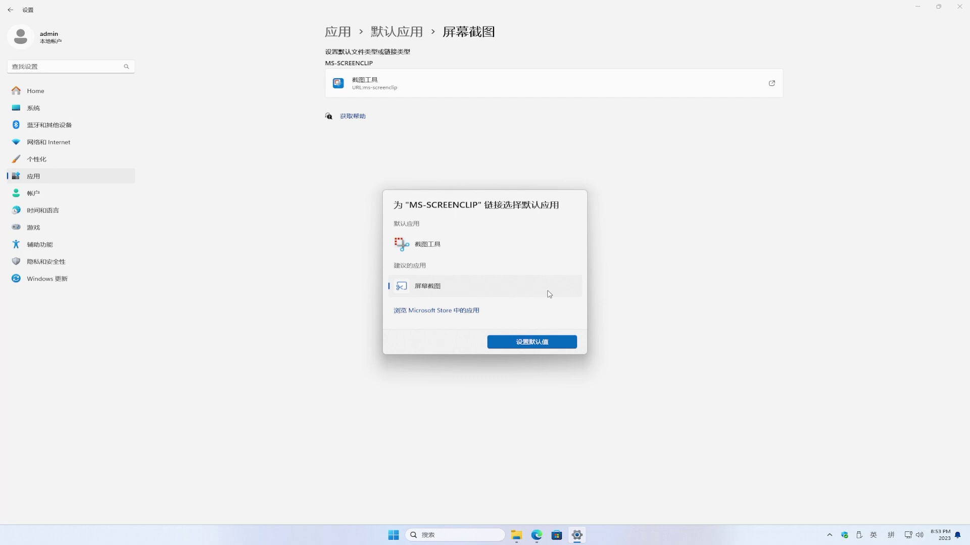
left_click(536, 342)
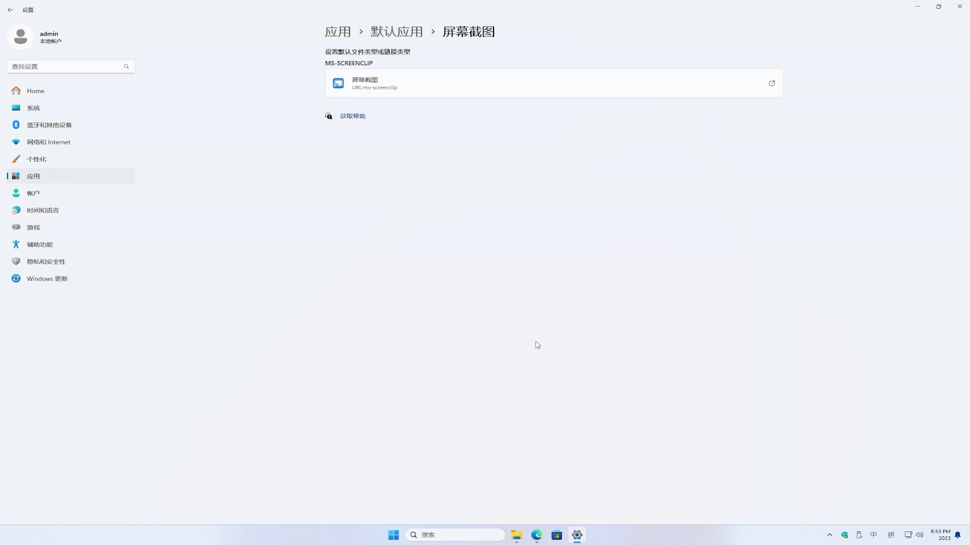
key("shift")
left_click(917, 9)
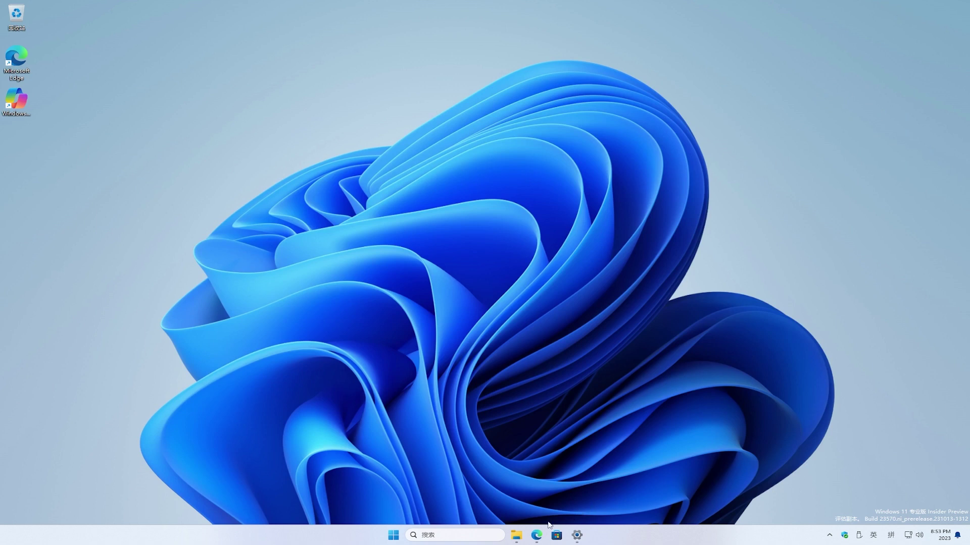
- Snip the heading 来自窗口的个性化 AI 体验 and its paragraph from the Edge blog page, open it in 截图工具, minimize Edge, and center the snip window
left_click(536, 536)
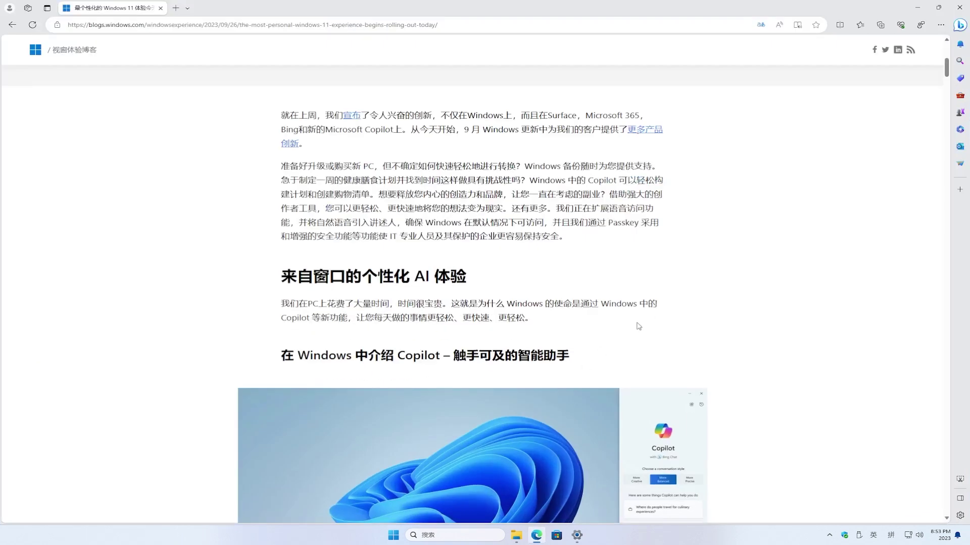
key("super+shift+s")
left_click_drag(242, 255, 702, 341)
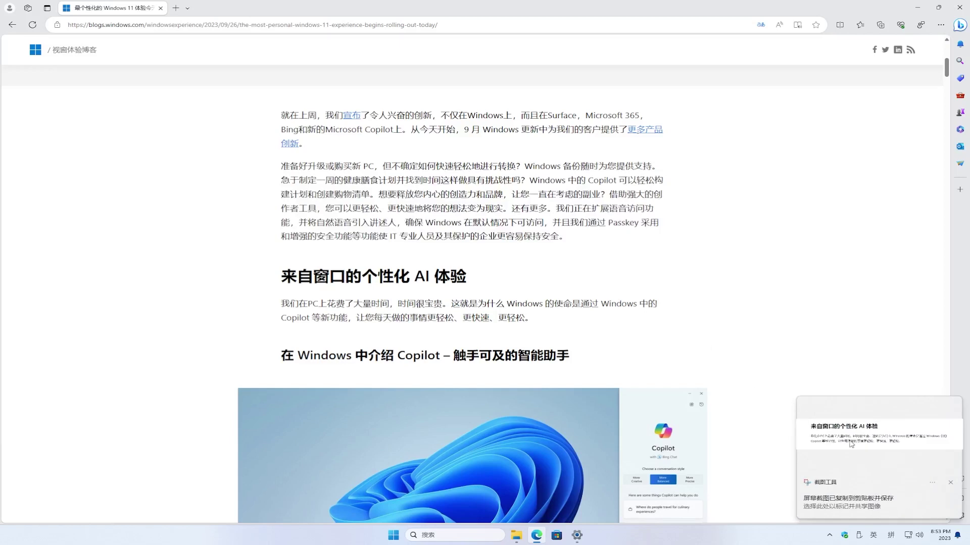
left_click(852, 445)
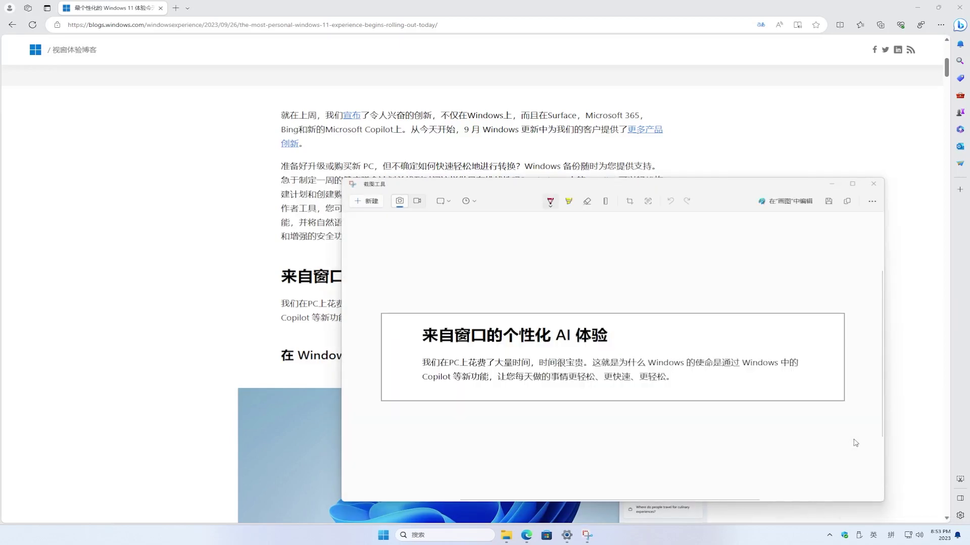
left_click(917, 8)
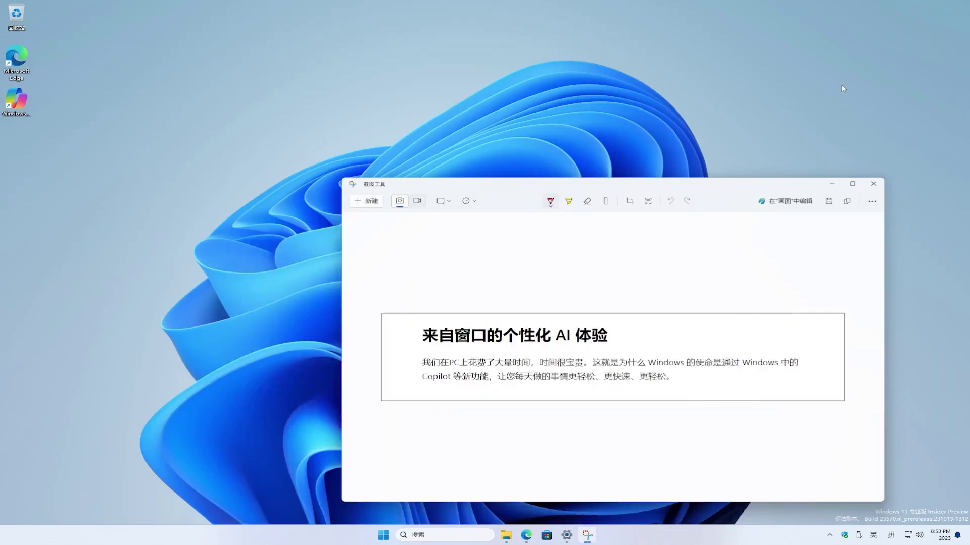
left_click_drag(753, 189, 600, 135)
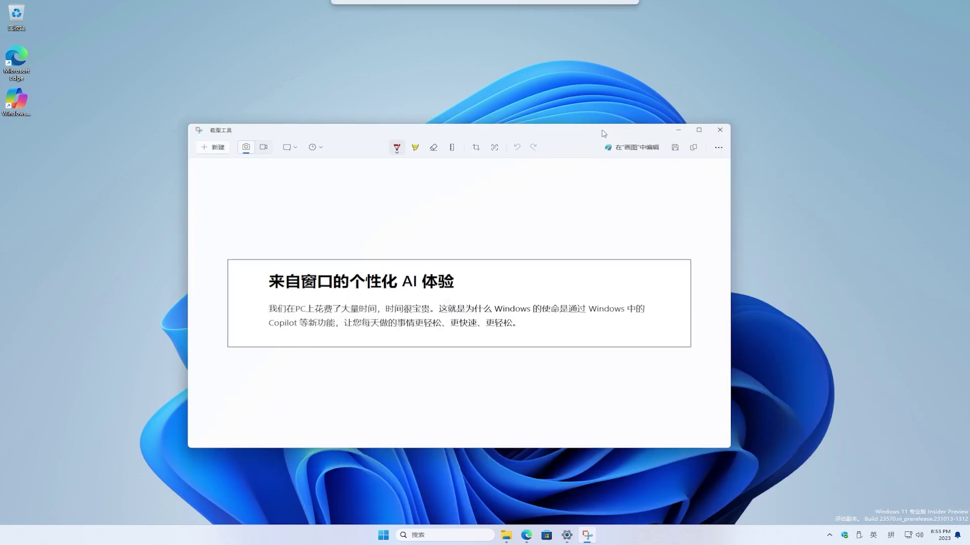
- Recognize the text in the snip, copy the heading 来自窗口的个性化 AI 体验, and minimize 截图工具
left_click(494, 148)
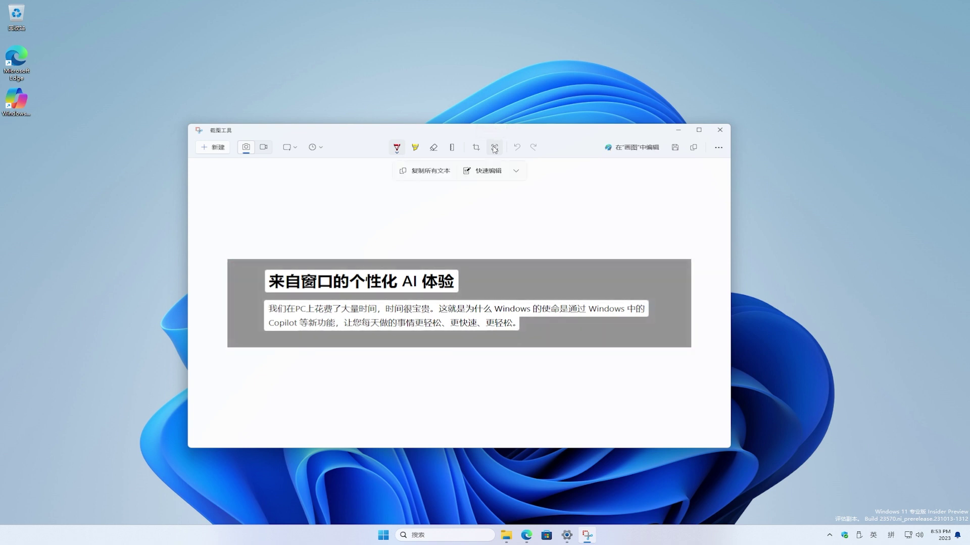
left_click_drag(270, 286, 450, 286)
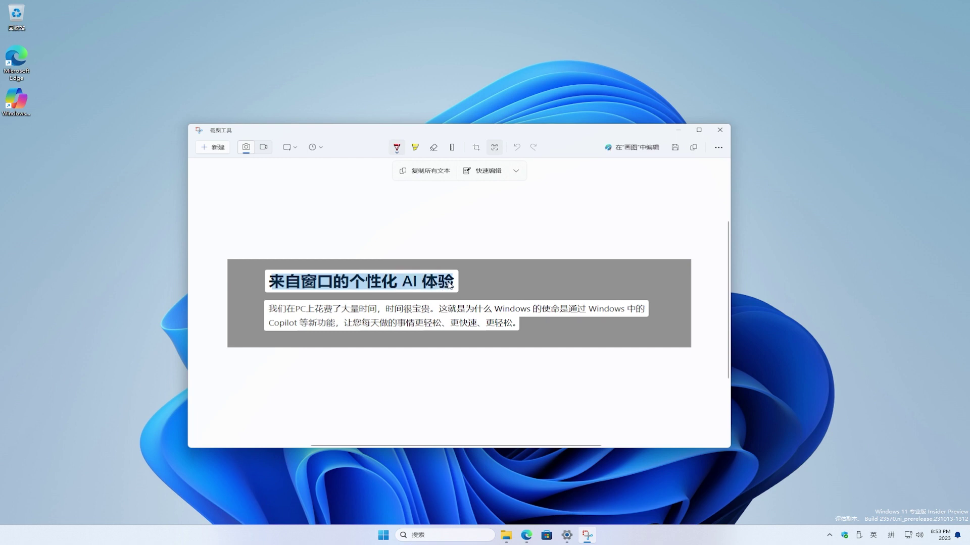
right_click(449, 285)
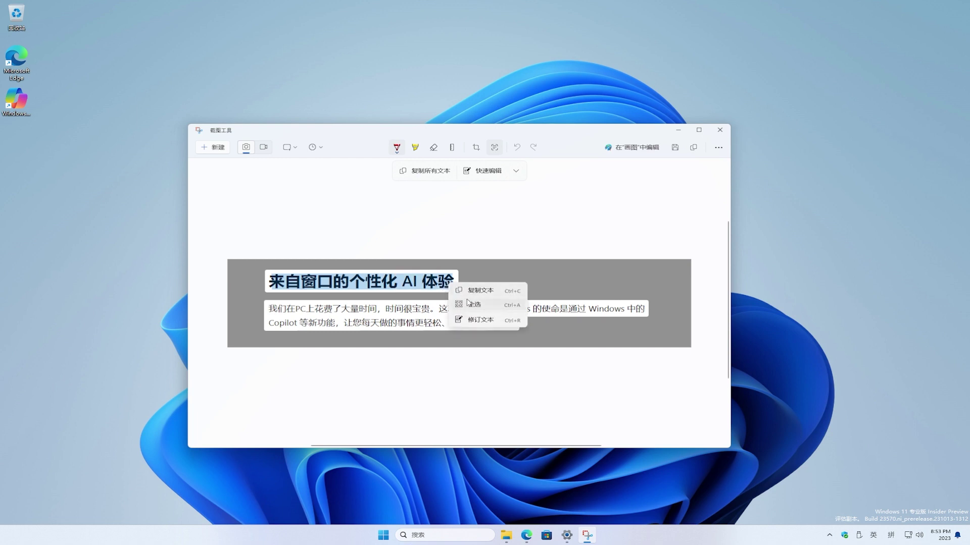
left_click(471, 293)
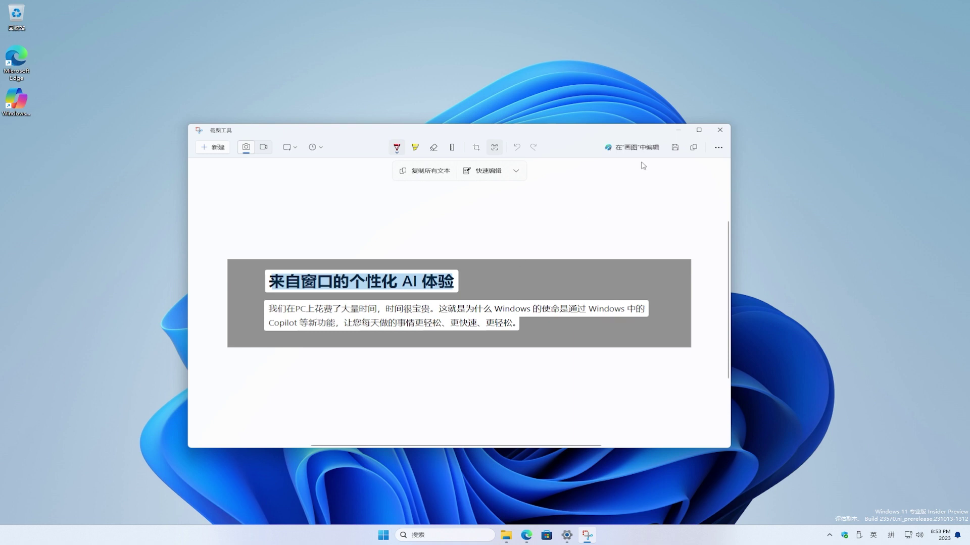
left_click(678, 129)
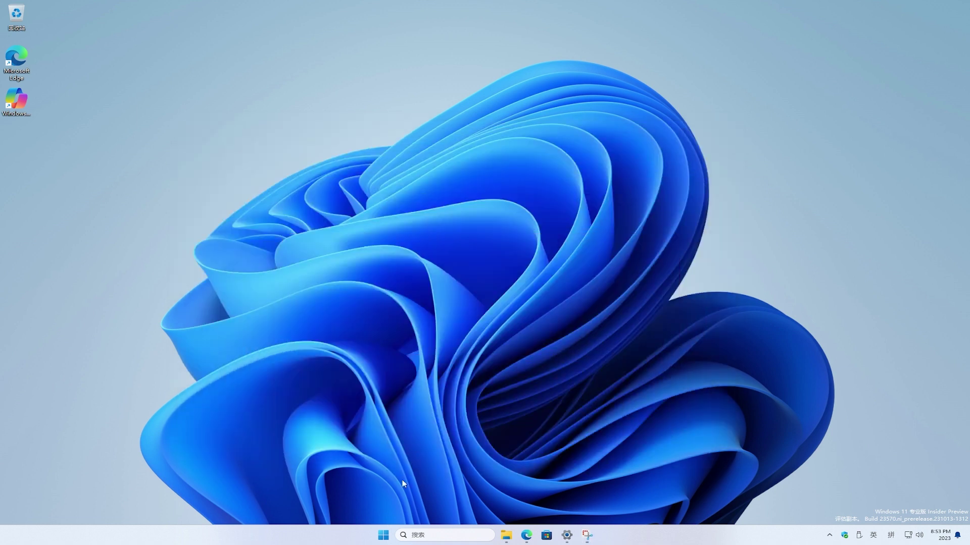
- Paste the copied heading into a new 记事本 document, place the window mid-desktop, and select the pasted text
left_click(382, 535)
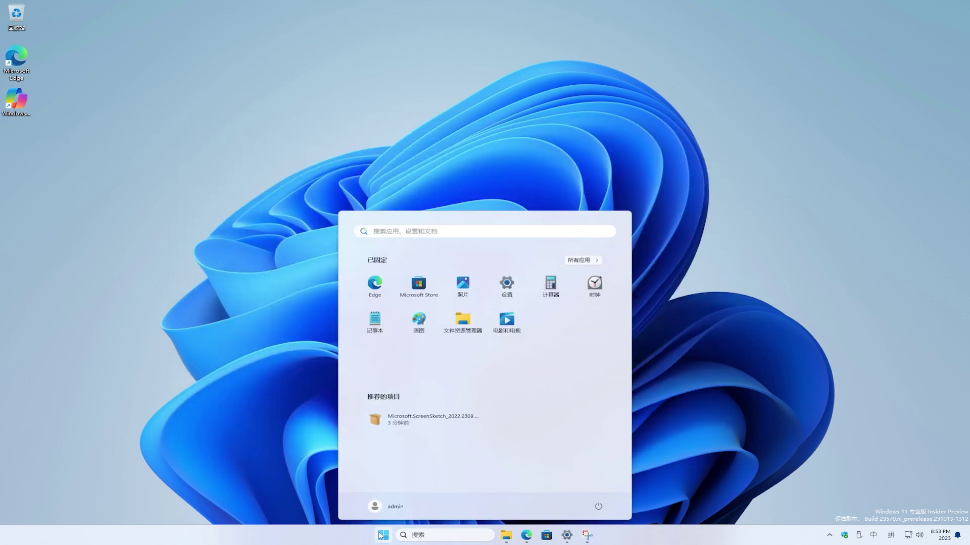
left_click(375, 323)
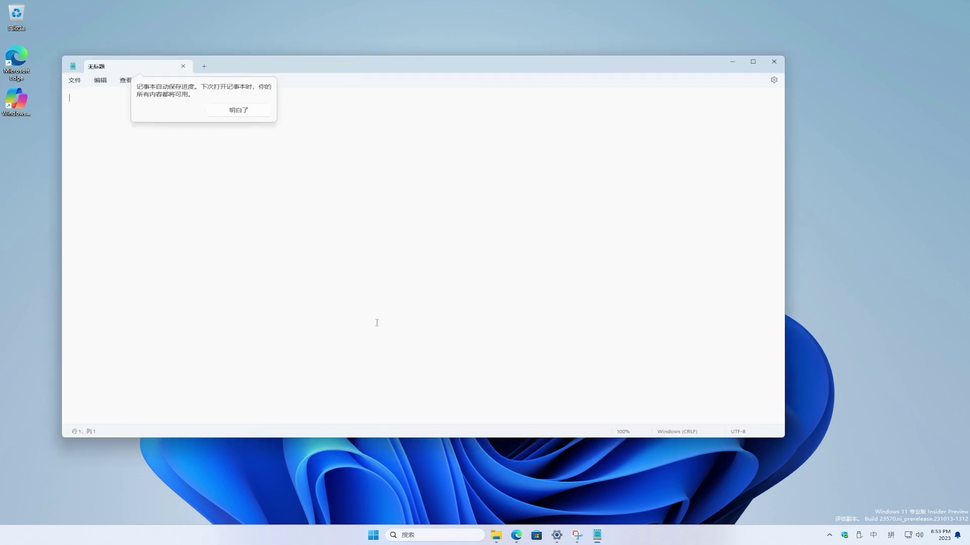
left_click(101, 80)
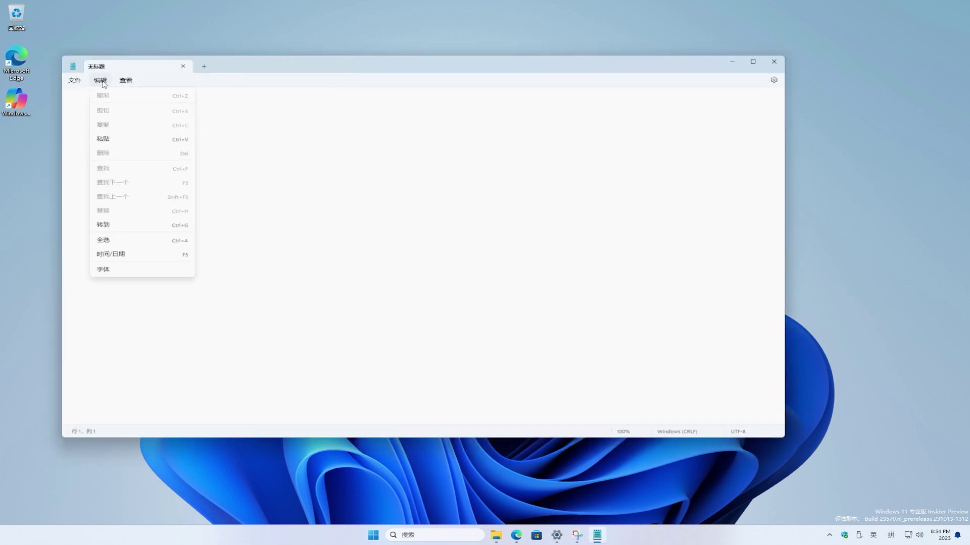
left_click(113, 141)
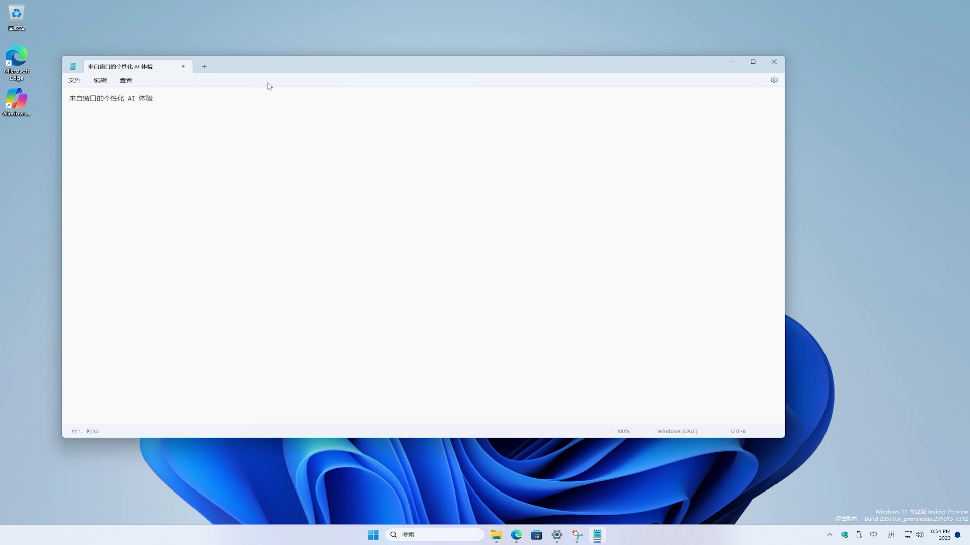
left_click_drag(303, 70, 388, 100)
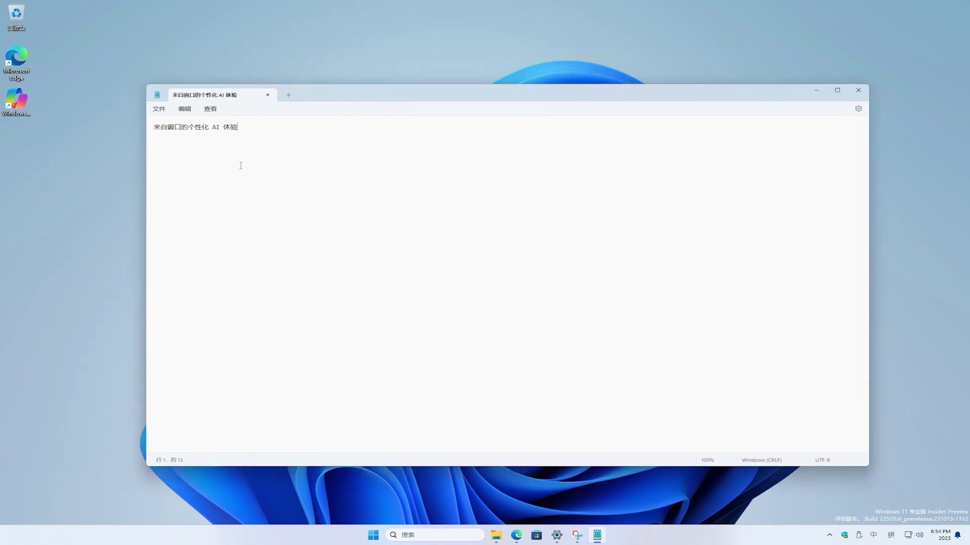
left_click_drag(154, 127, 318, 142)
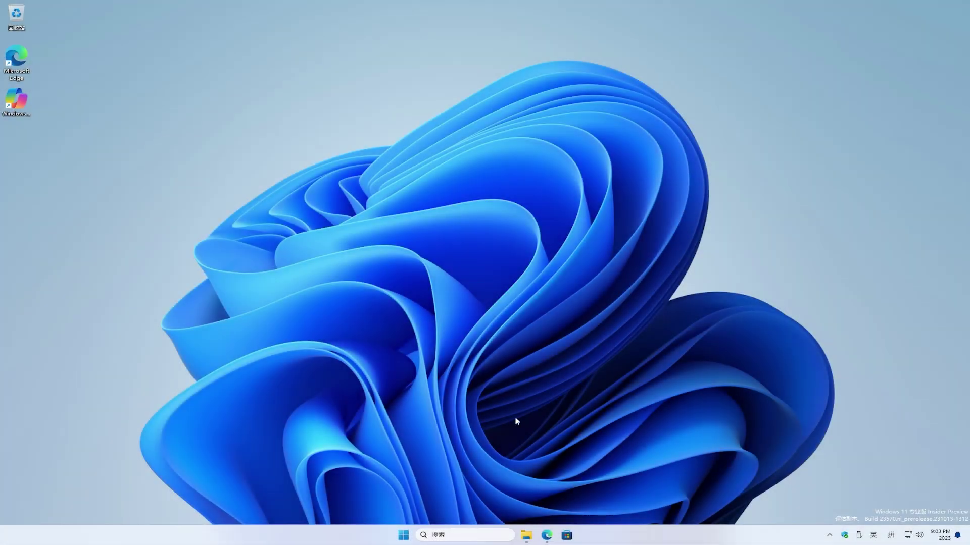
- Reinstall Paint from the Microsoft.Paint_11.2308.28.0 package in the 文档 folder, minimizing the folder window and closing the installer
mouse_move(527, 531)
left_click(480, 495)
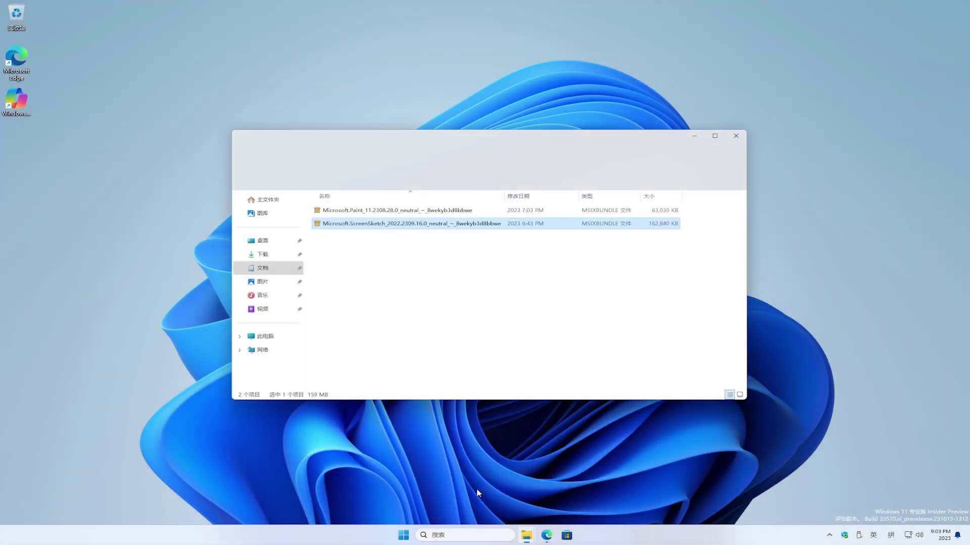
left_click(407, 213)
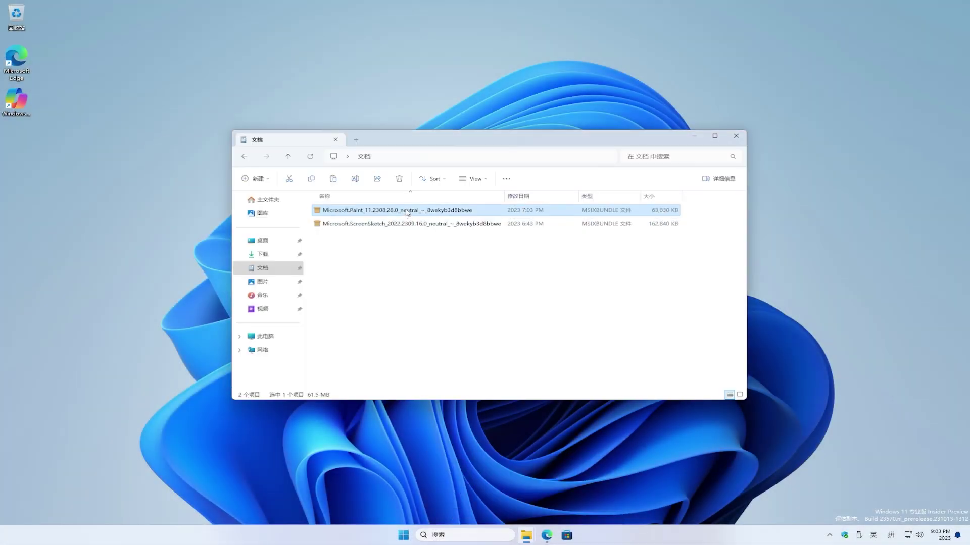
double_click(407, 212)
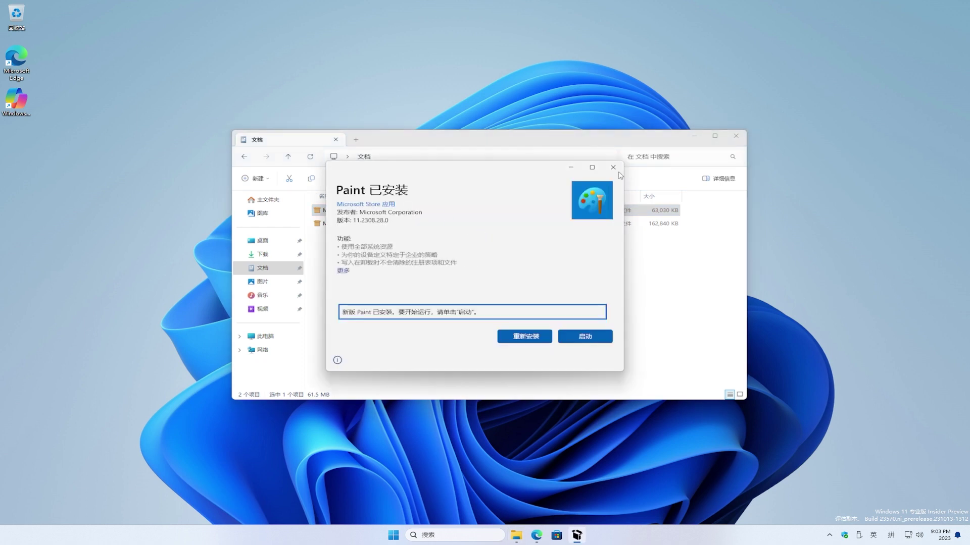
left_click(694, 136)
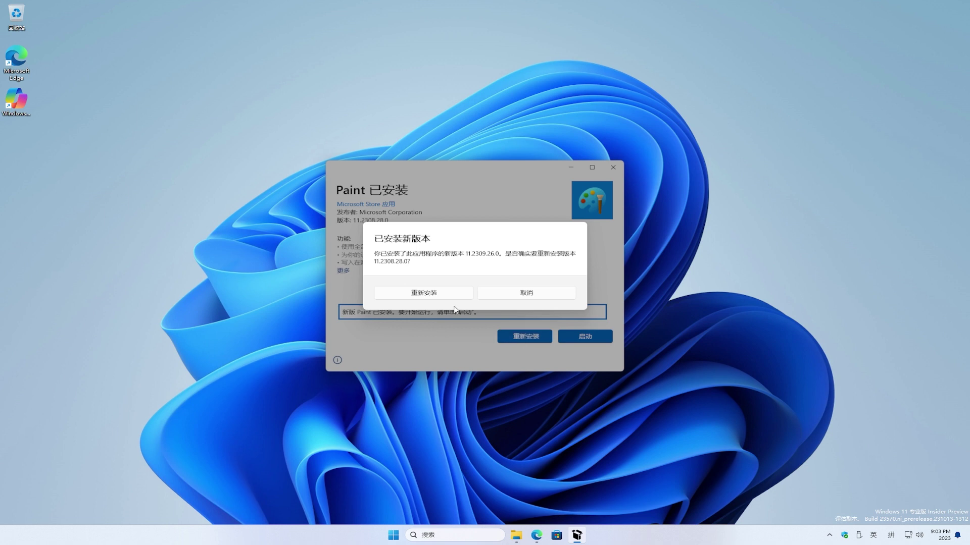
left_click(435, 296)
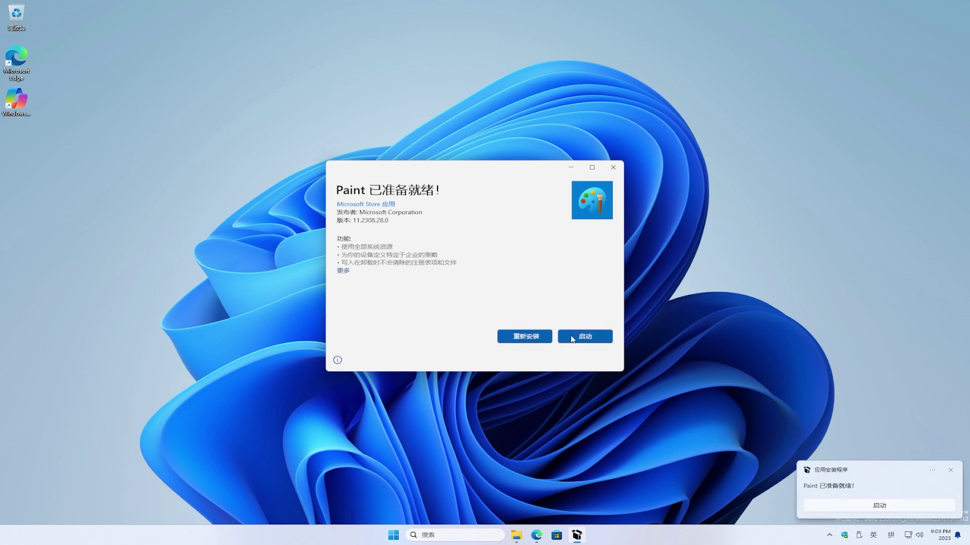
left_click(614, 167)
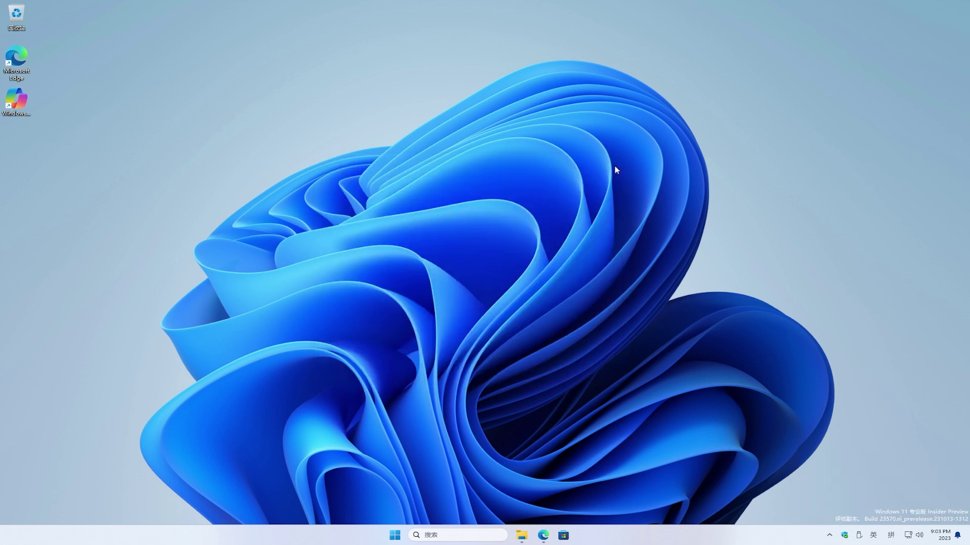
- Launch 画图 and open the beautiful-smooth-haired-red-cat image from the 图片 folder
left_click(403, 537)
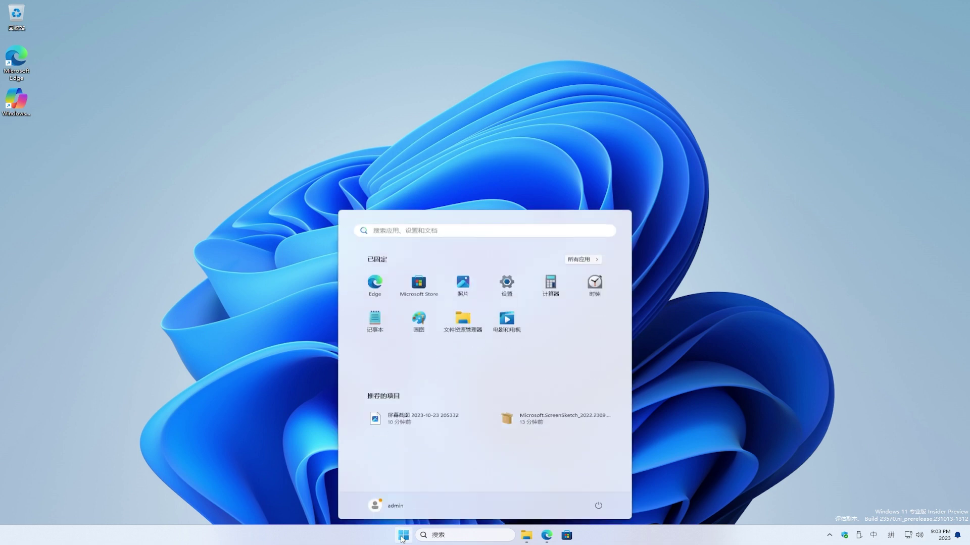
left_click(421, 322)
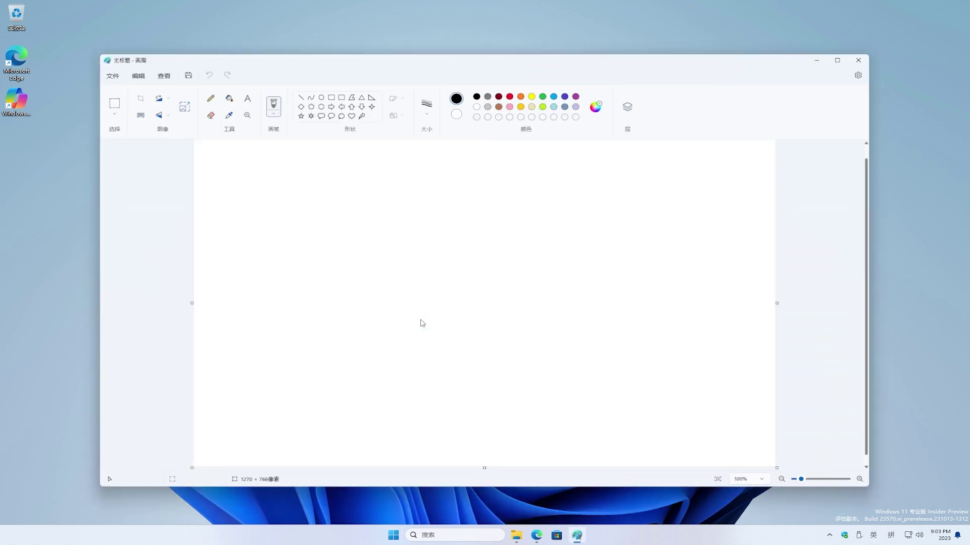
left_click(111, 77)
left_click(128, 105)
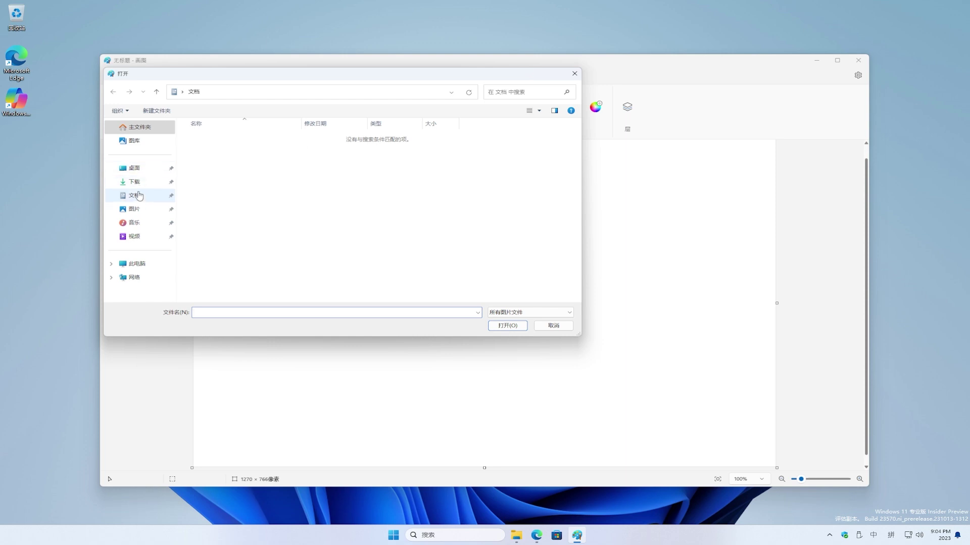
left_click(138, 210)
left_click(364, 141)
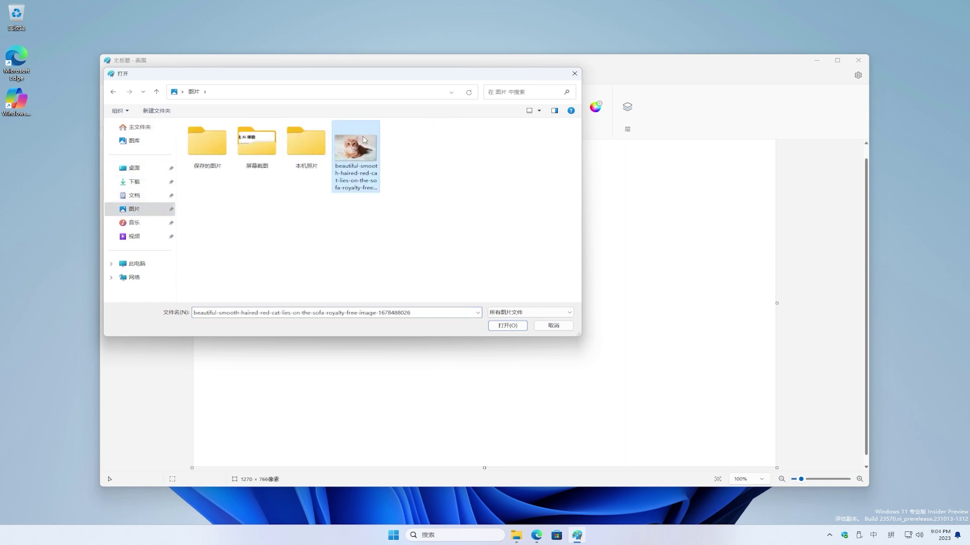
left_click(507, 327)
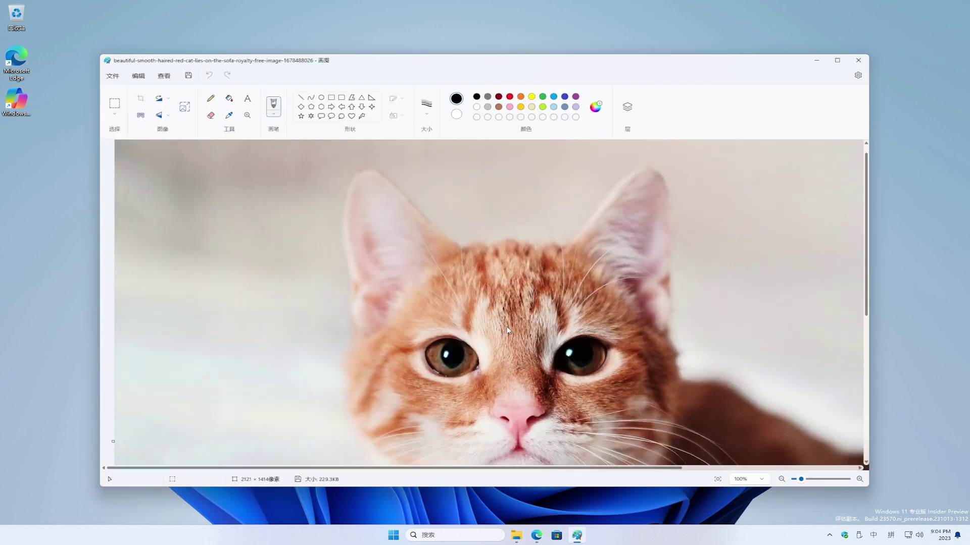
- Draw a short black brush stroke between the cat's eyes and remove the picture's background
left_click_drag(509, 330, 562, 352)
scroll(508, 329, "down", 5)
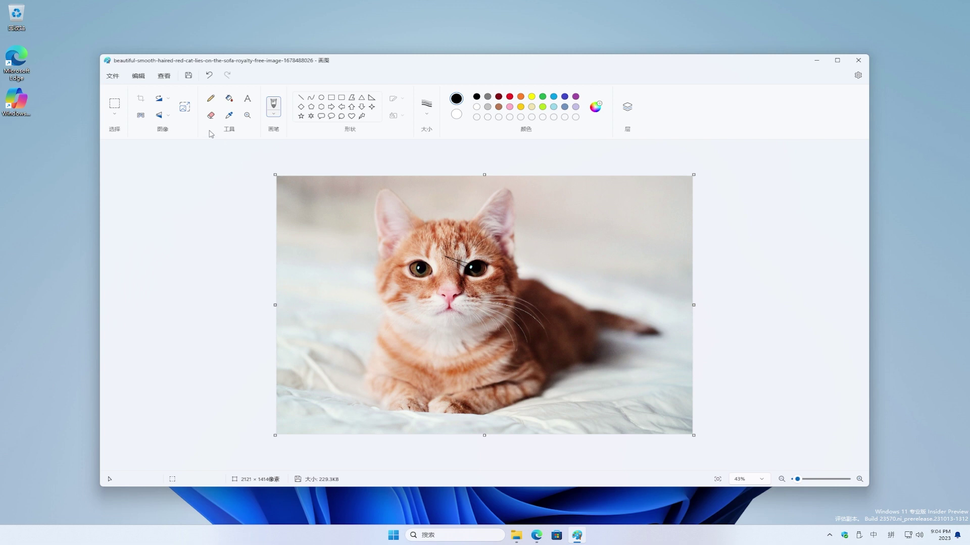
left_click(141, 116)
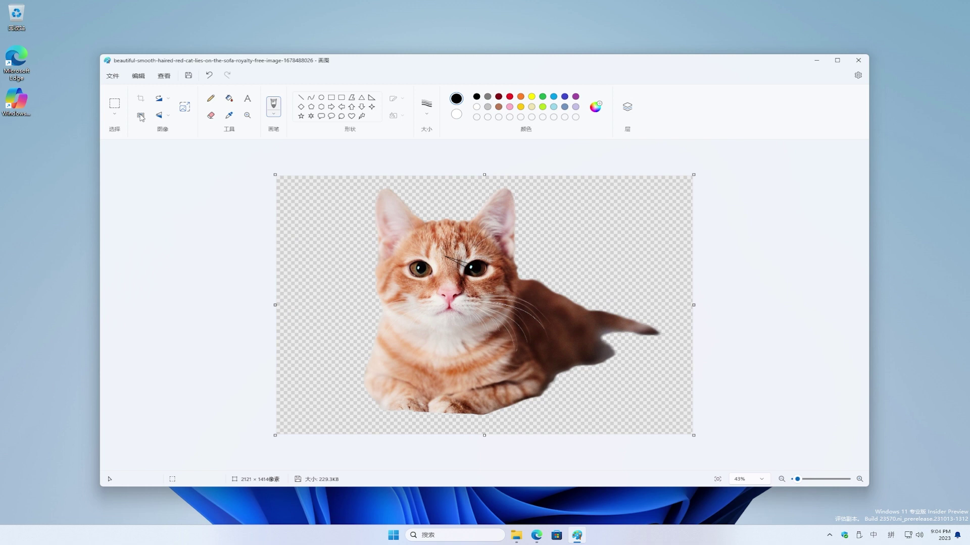
- Show the image layers, add two empty layers above the cat, and move the cat layer up in the stack
left_click(633, 110)
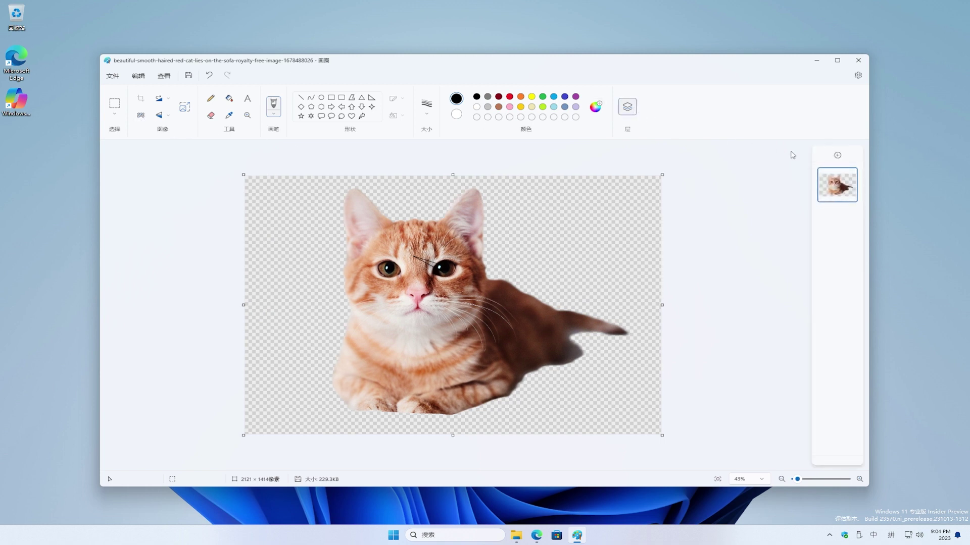
left_click(838, 156)
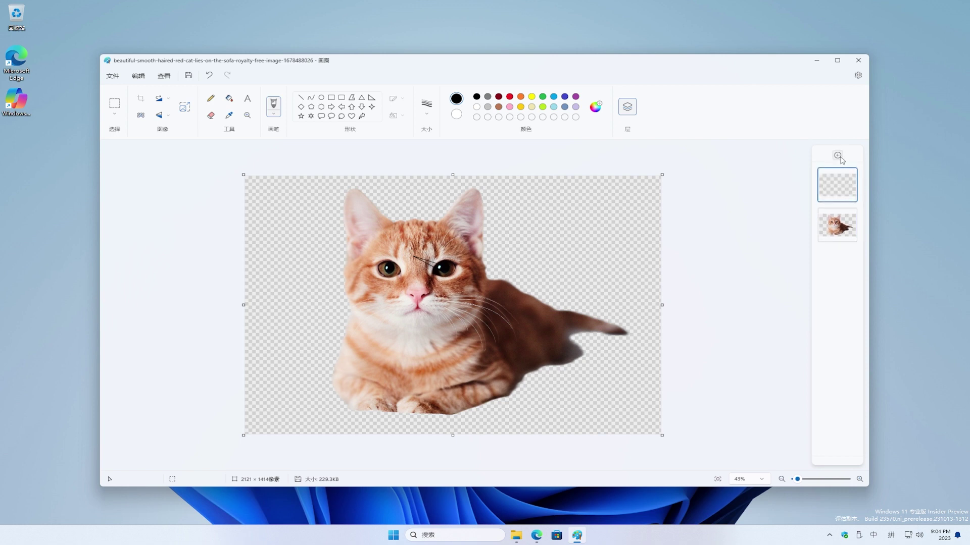
left_click(838, 156)
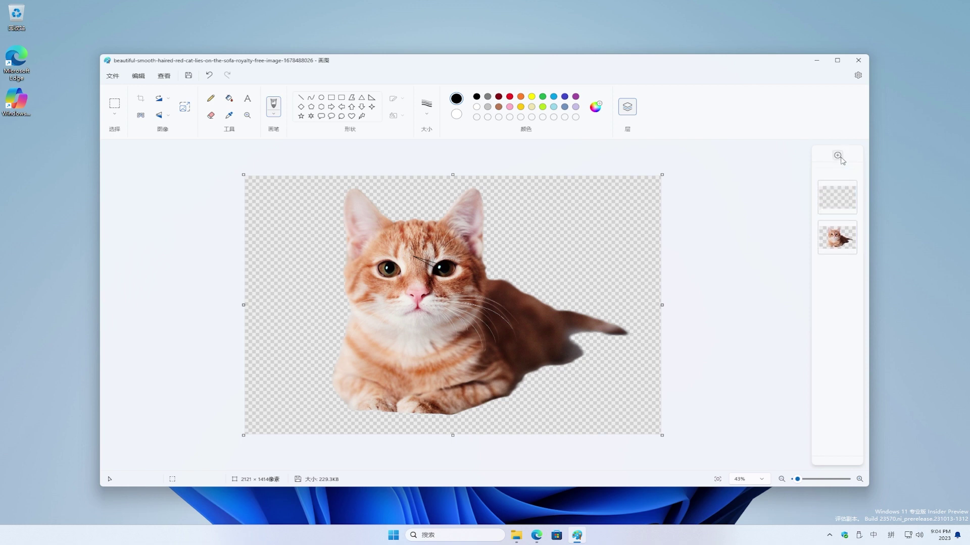
left_click_drag(848, 271, 846, 220)
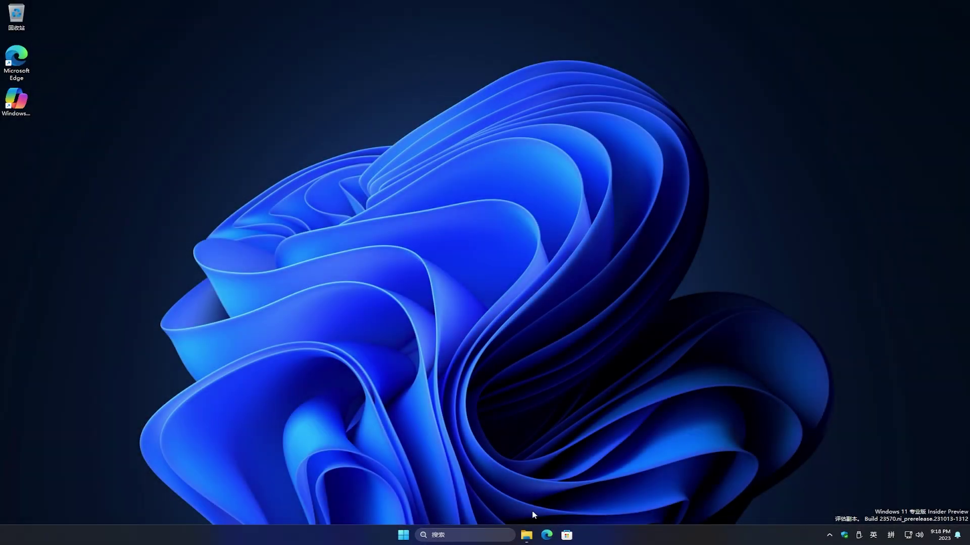
- Update Microsoft Photos from the Microsoft.Windows.Photos_2023.11100.11002.0 package in the 文档 folder, minimizing the folder window and closing the launched 照片 app
left_click(526, 534)
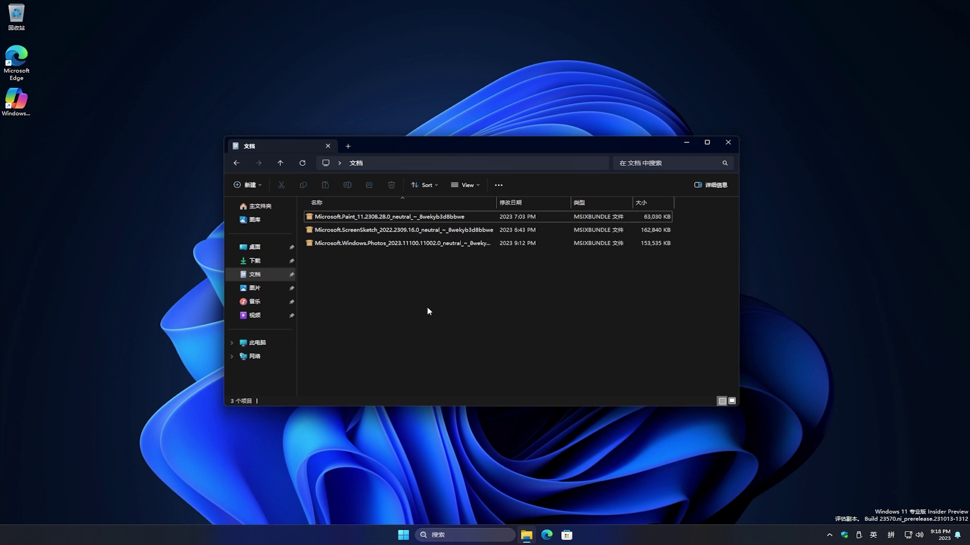
left_click(390, 244)
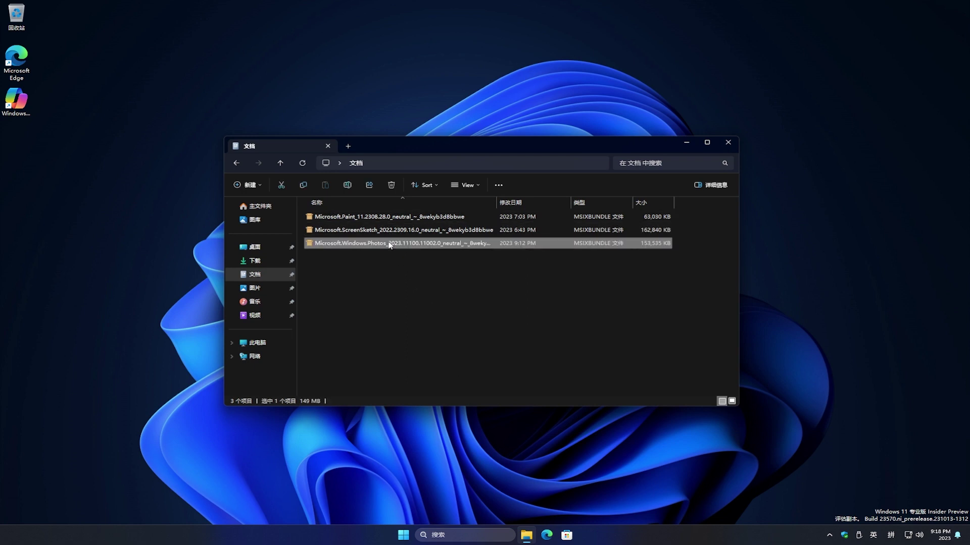
double_click(389, 244)
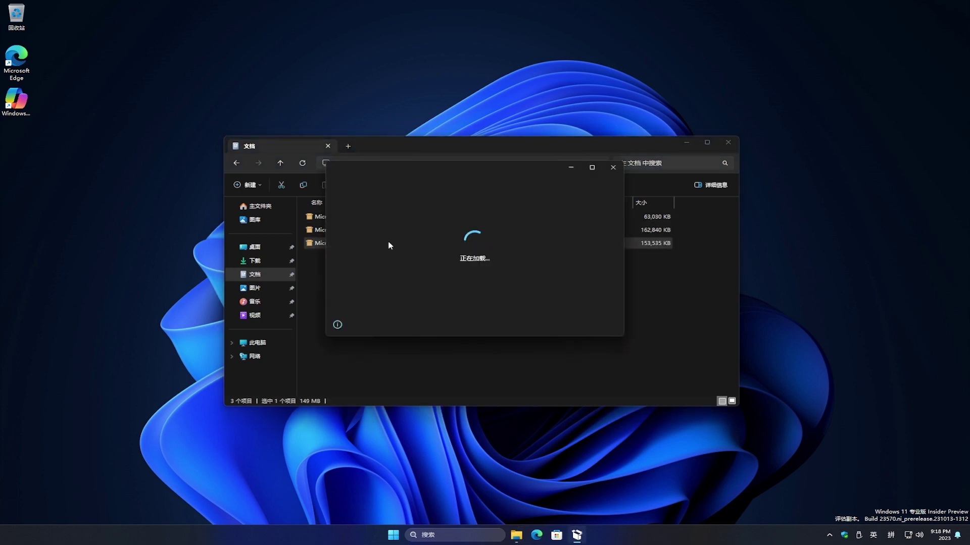
left_click(684, 143)
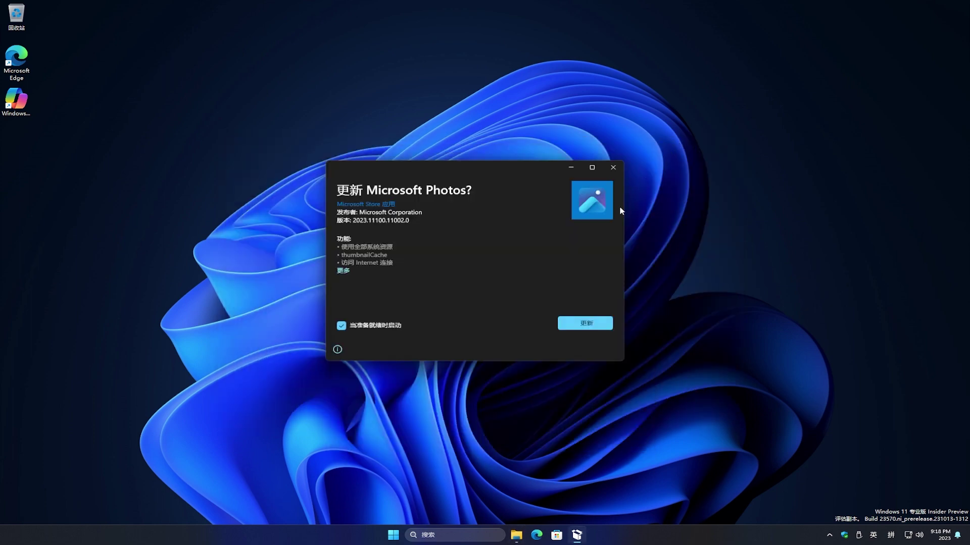
left_click(596, 330)
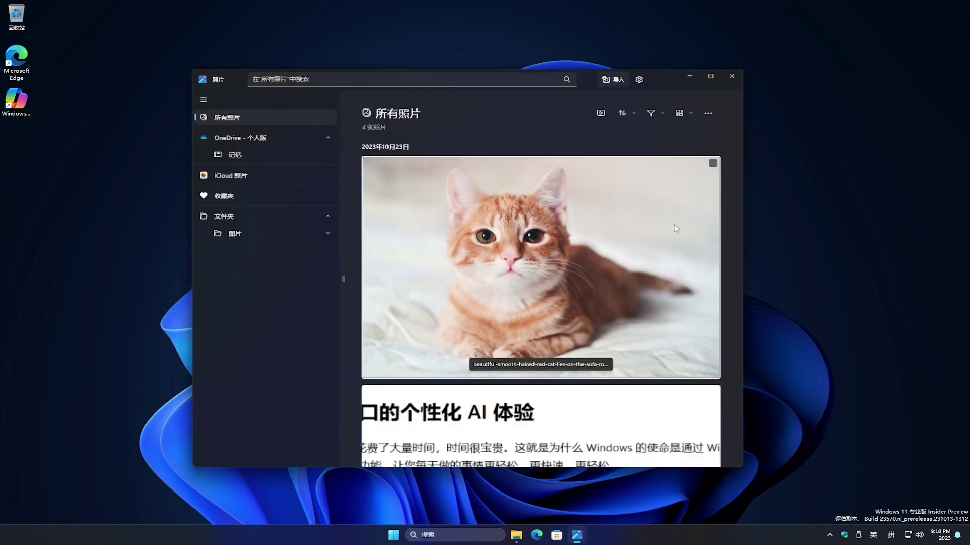
left_click(731, 76)
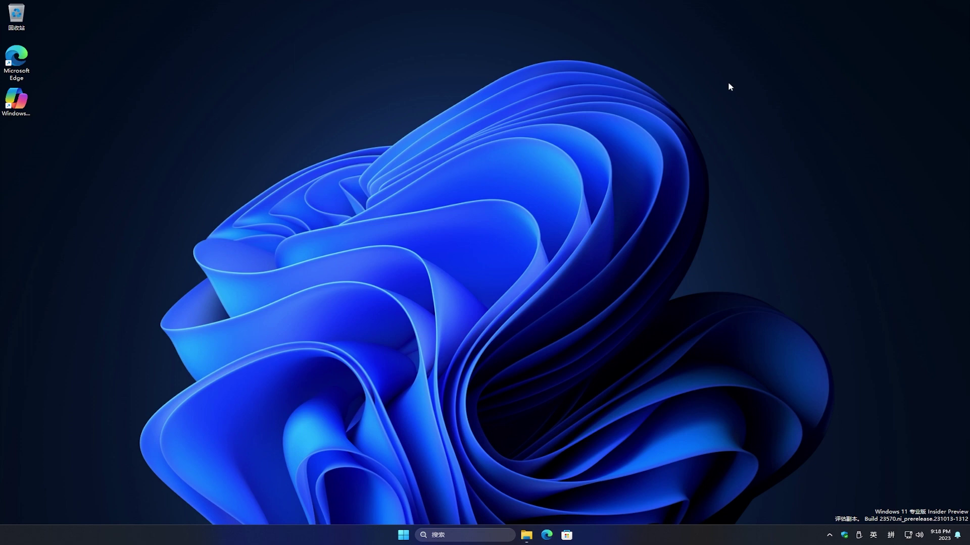
- Open the beautiful-smooth-haired-red-cat image from the 图片 folder with 照片, choosing the app for this one time only
left_click(534, 537)
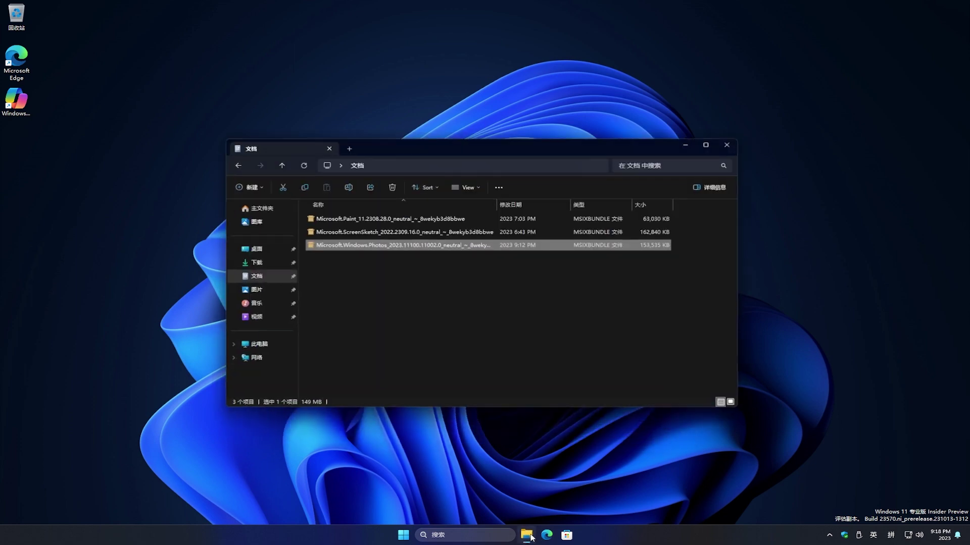
left_click(256, 288)
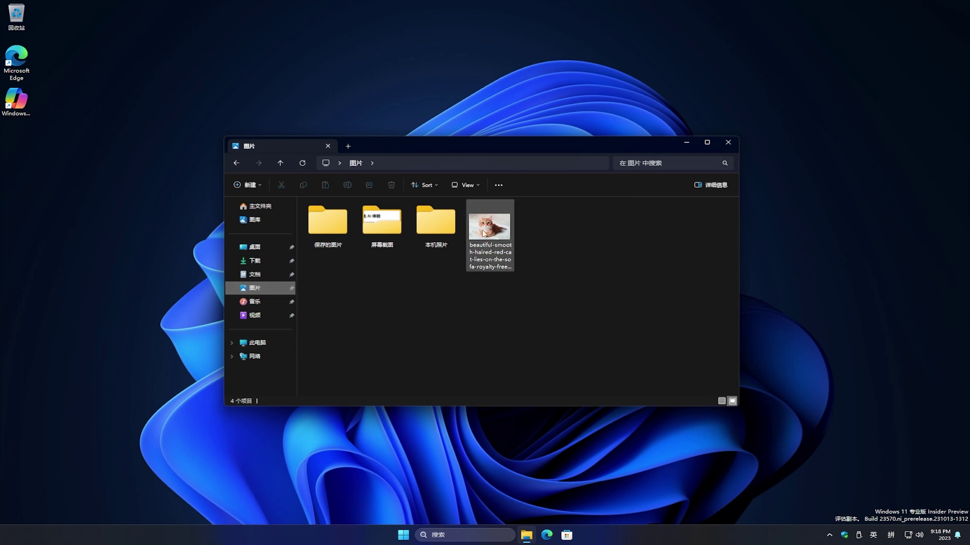
right_click(484, 230)
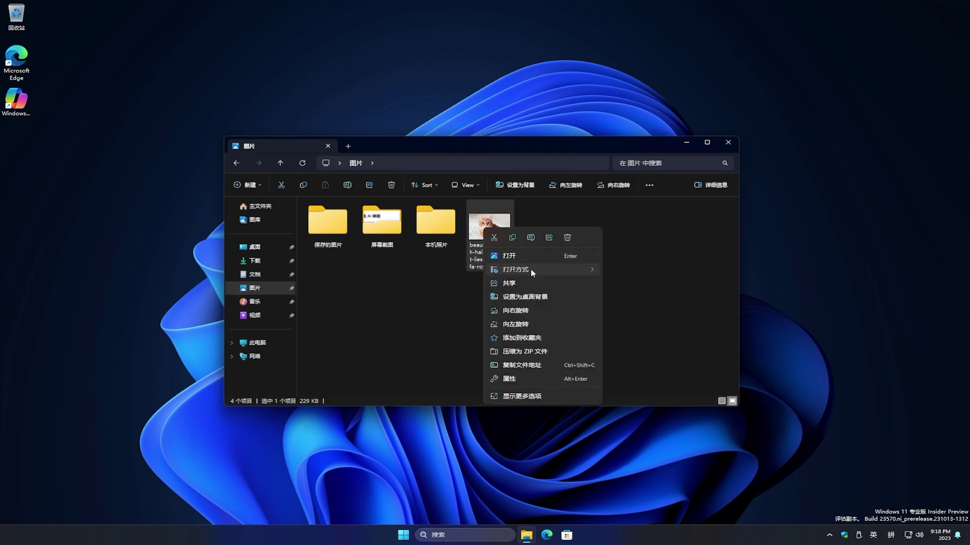
mouse_move(530, 268)
left_click(643, 286)
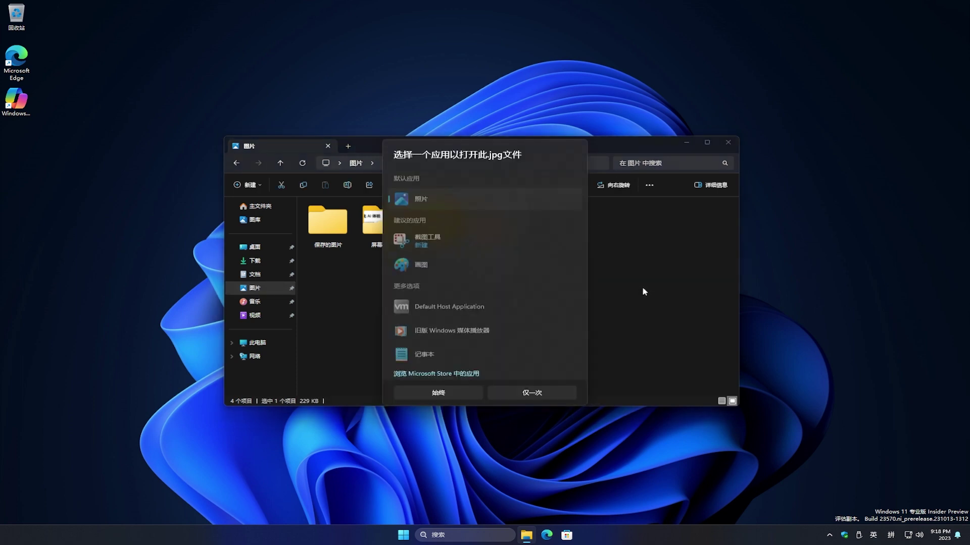
left_click(532, 393)
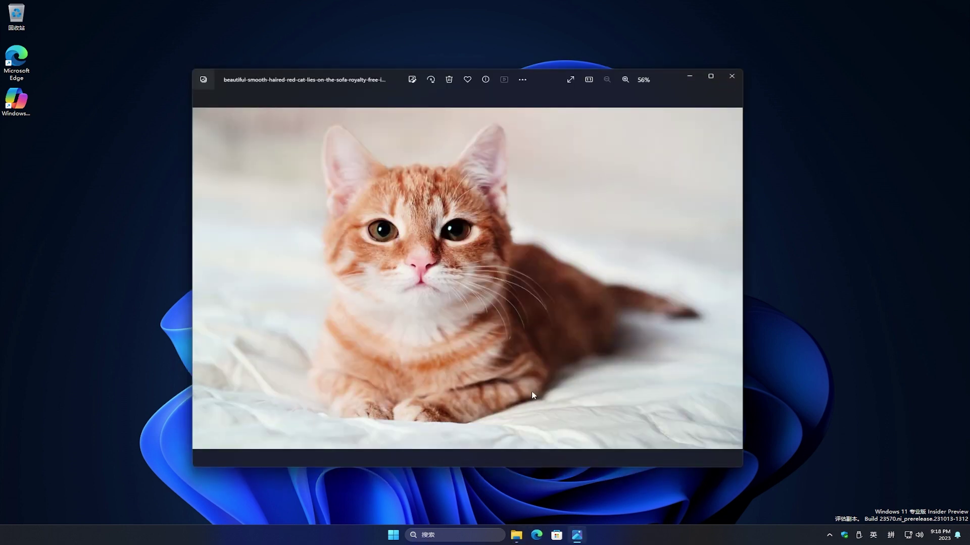
- Open the cat picture for editing in a maximized window and start the 背景模糊 effect
left_click(411, 77)
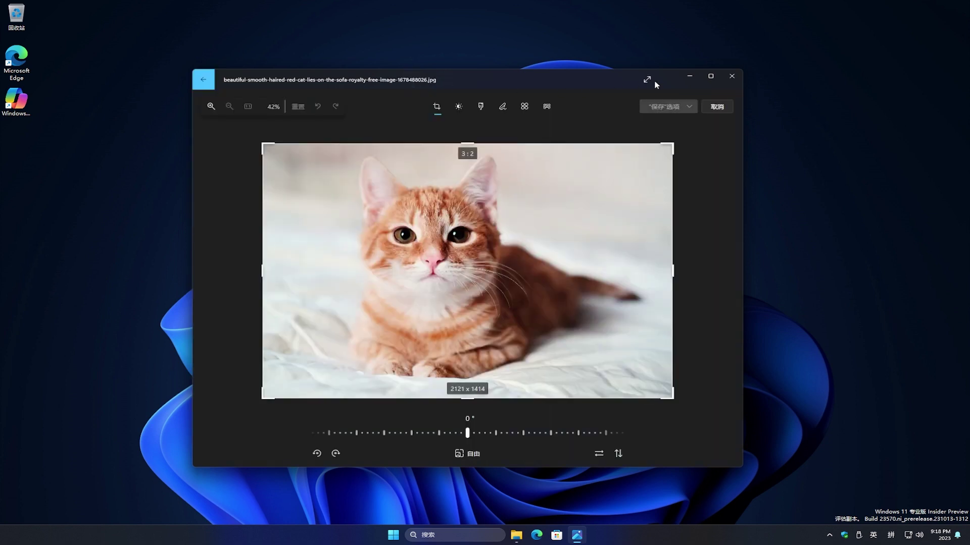
left_click(710, 77)
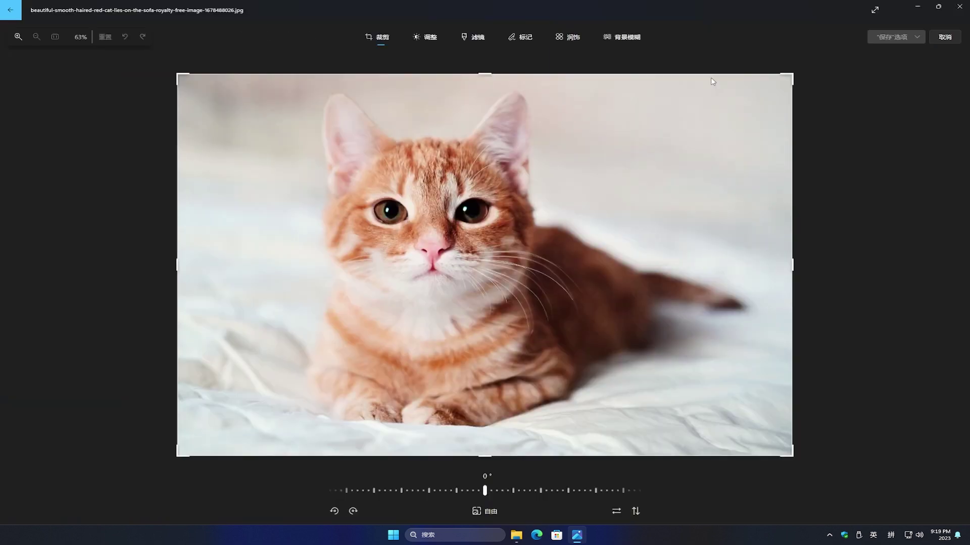
left_click(620, 40)
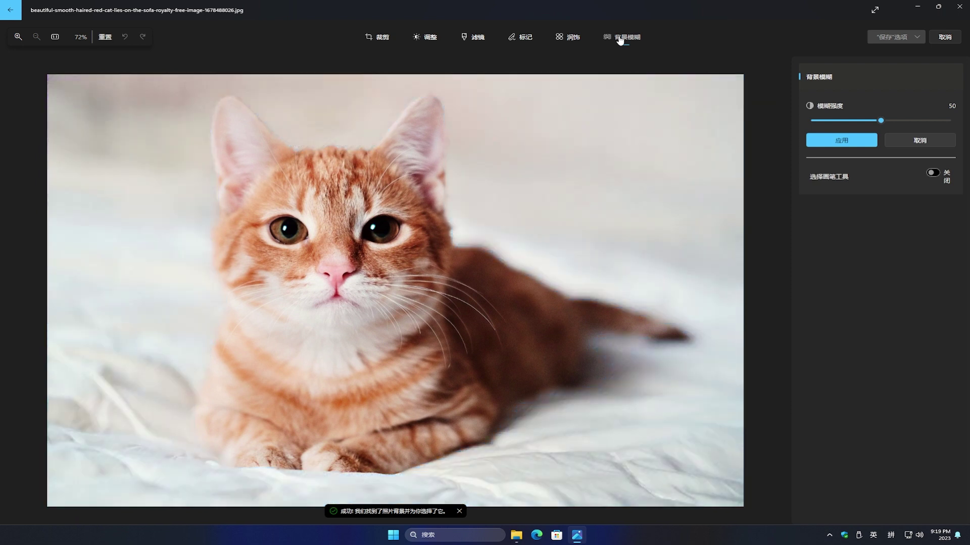
- Try the background blur intensity at 88 and 0, and set it to 64
left_click_drag(880, 122, 950, 125)
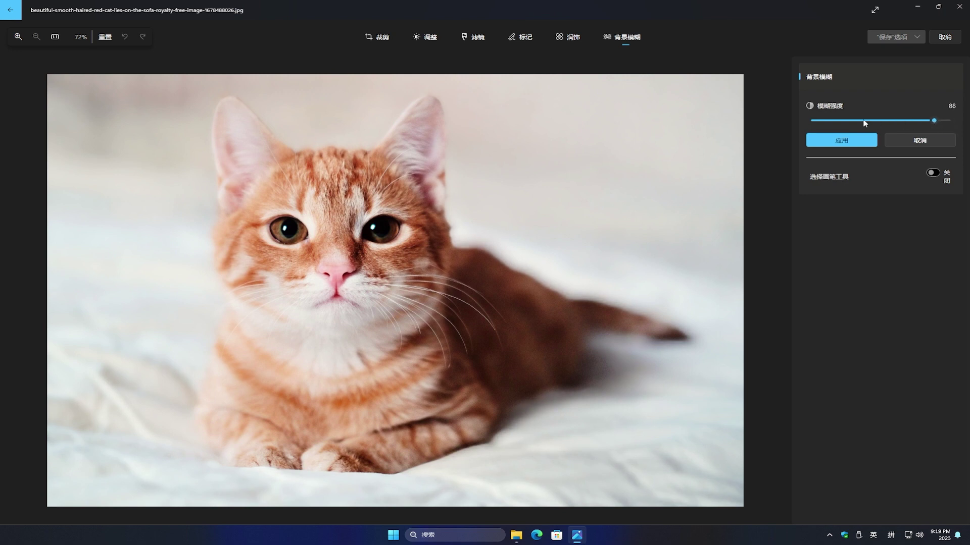
left_click(810, 121)
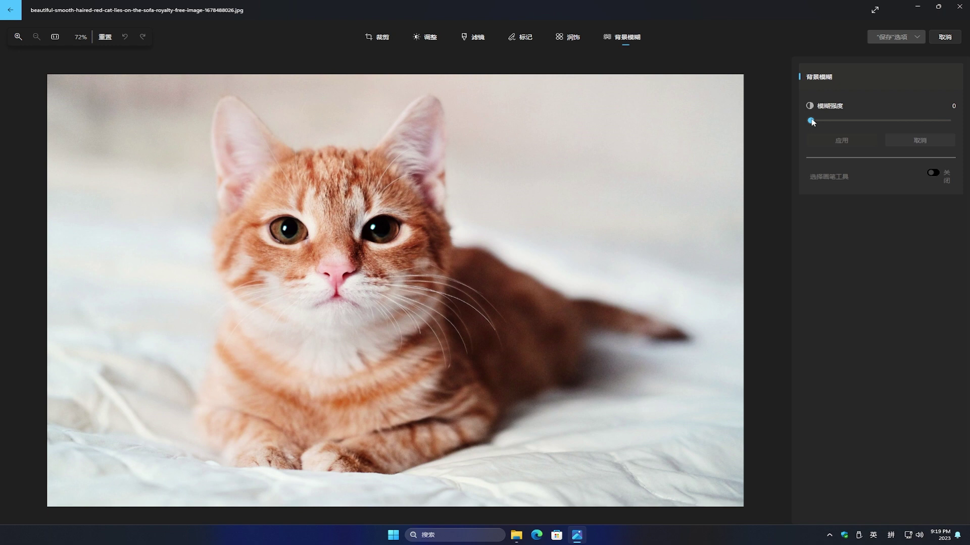
left_click_drag(812, 123, 900, 122)
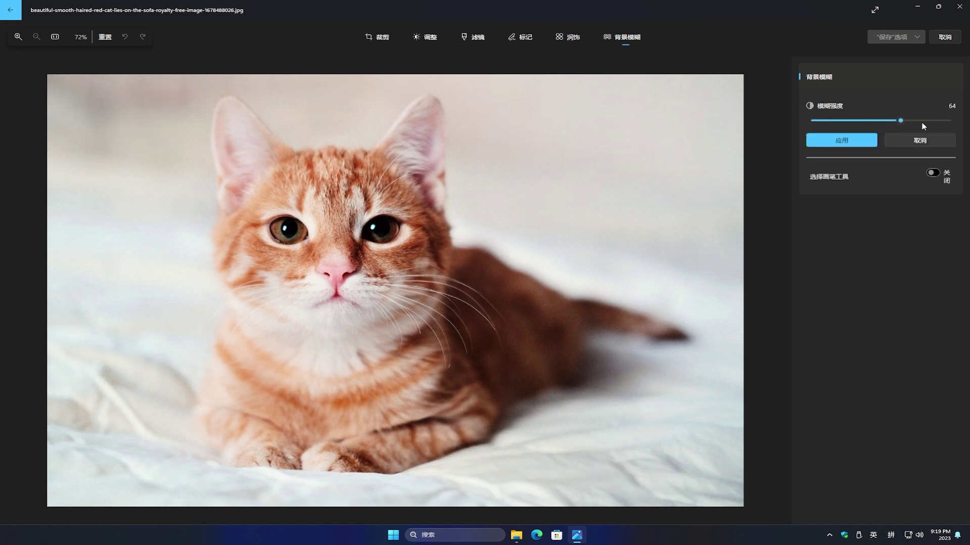